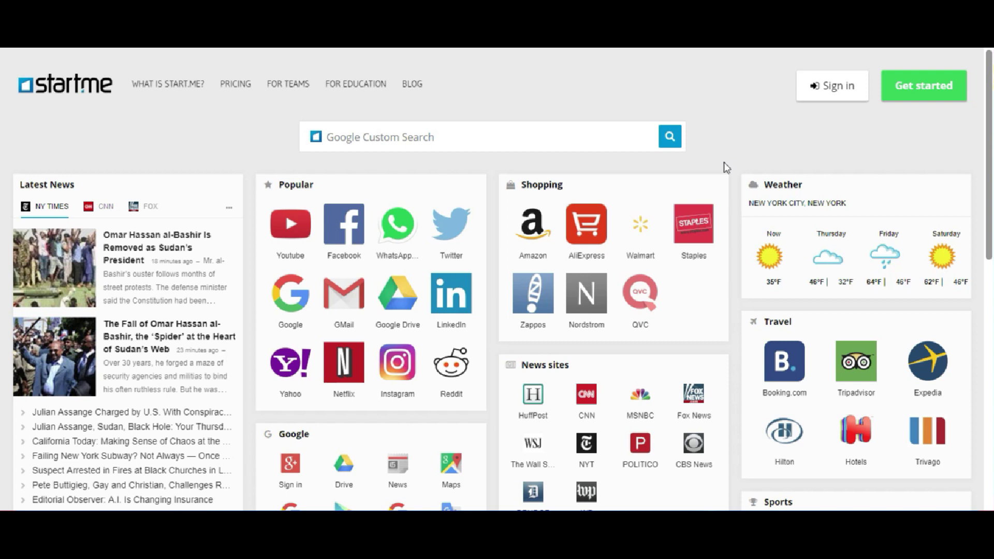
Step: Sign in to start.me with the autofilled credentials to load the personal start page
click(844, 89)
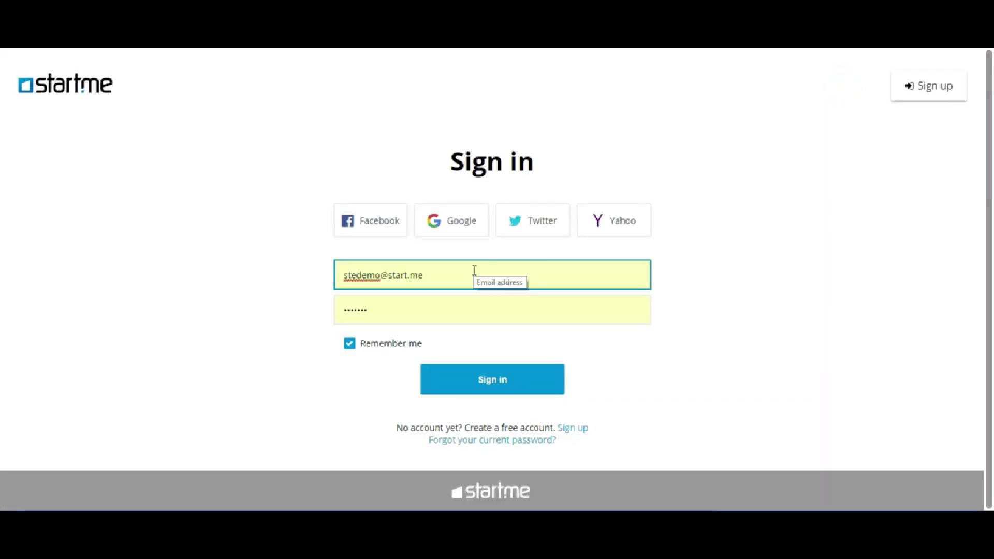
click(494, 378)
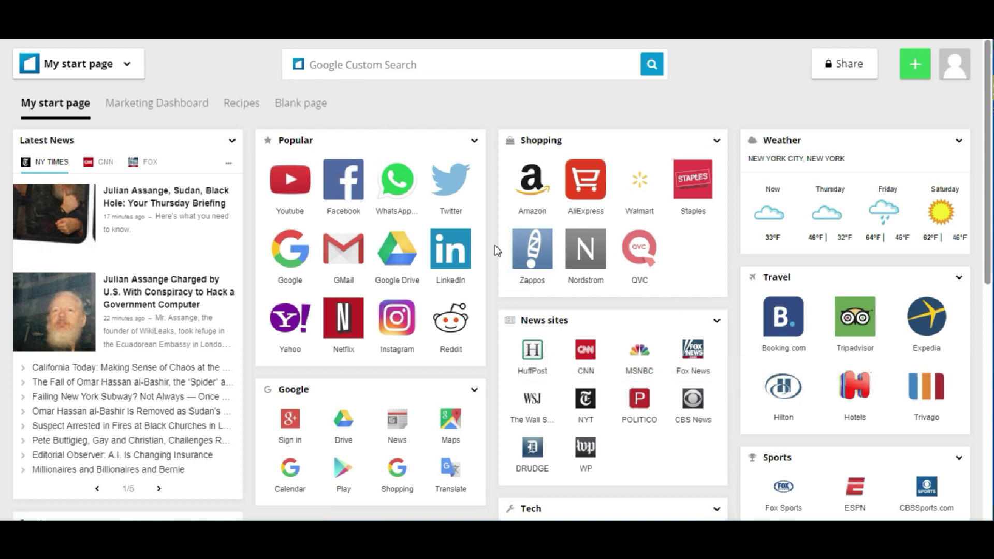
Step: Browse the Marketing Dashboard and Recipes pages, then go to the Blank page
click(182, 107)
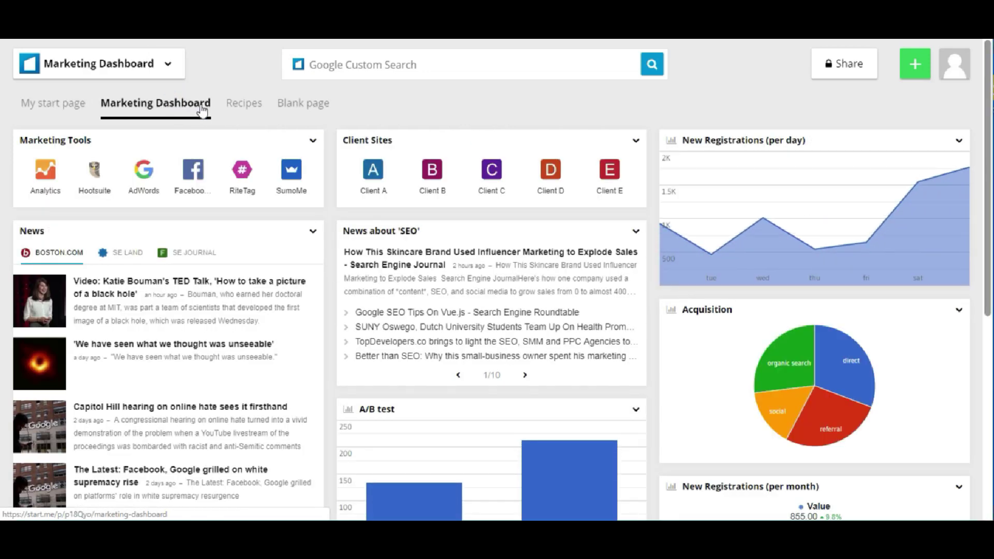
click(242, 103)
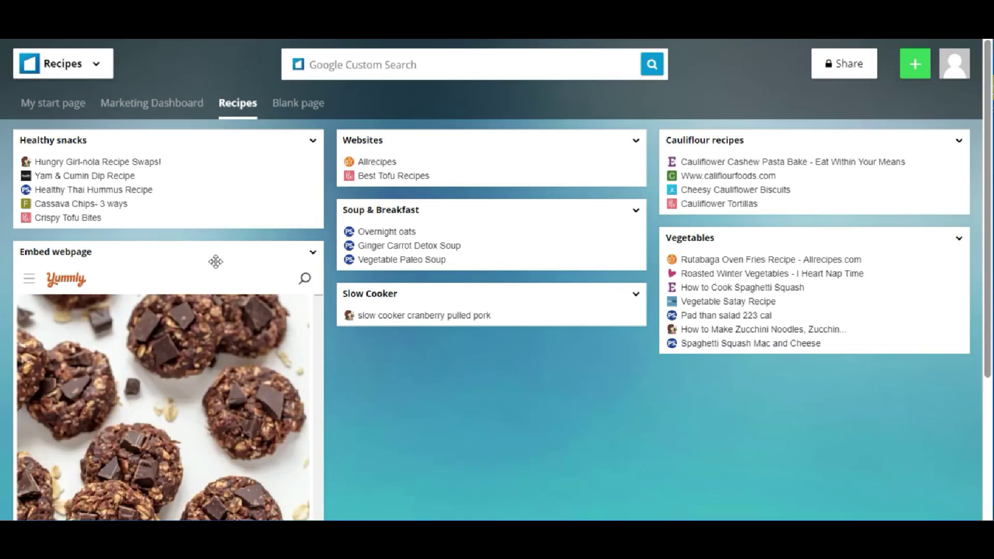
click(309, 104)
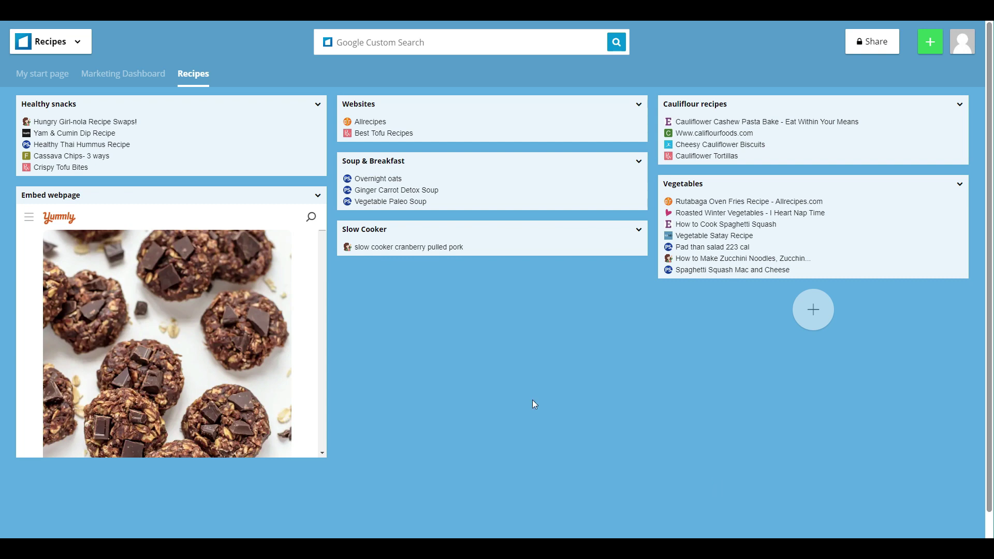
Step: Remove the Recipes page's old background and replace it with a solid purple colour
click(71, 46)
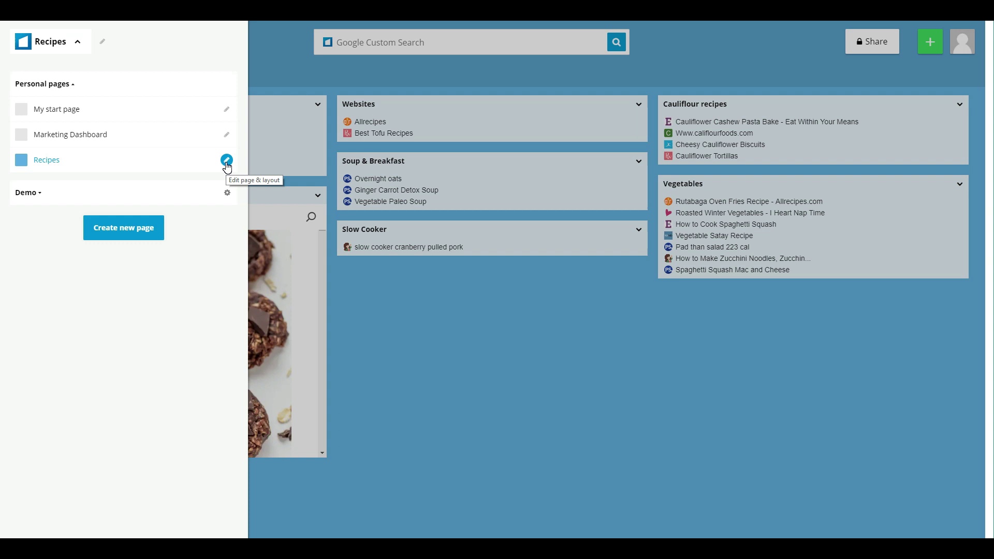
click(227, 160)
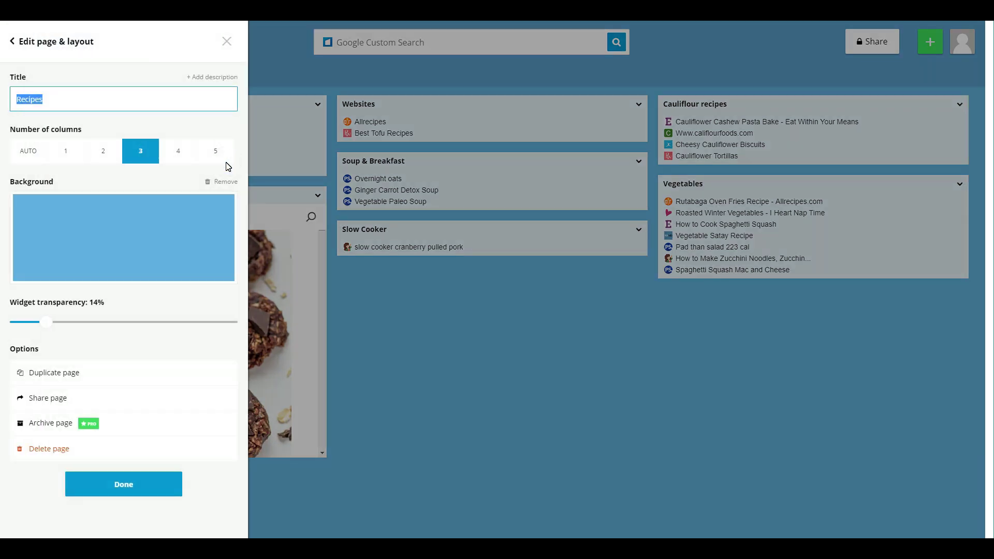
click(59, 98)
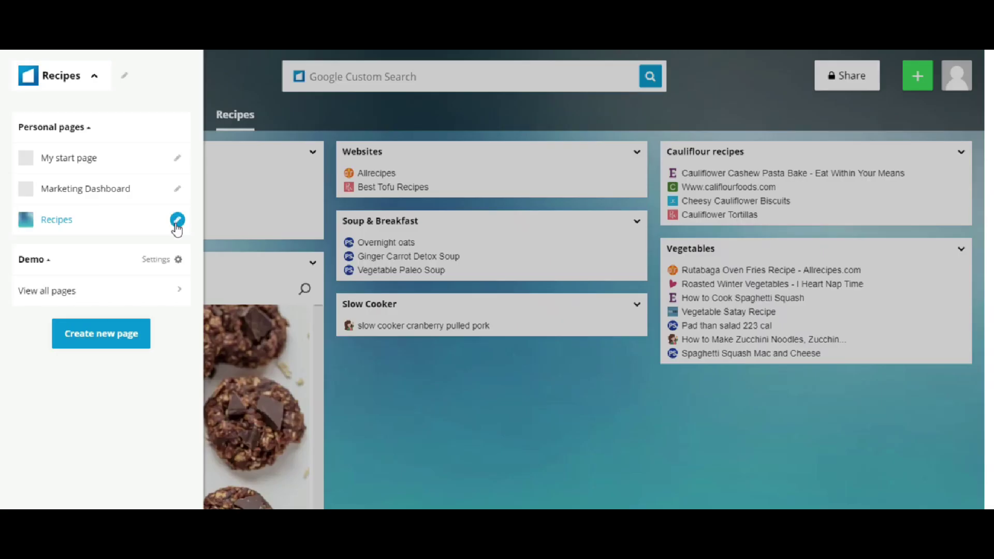
click(177, 222)
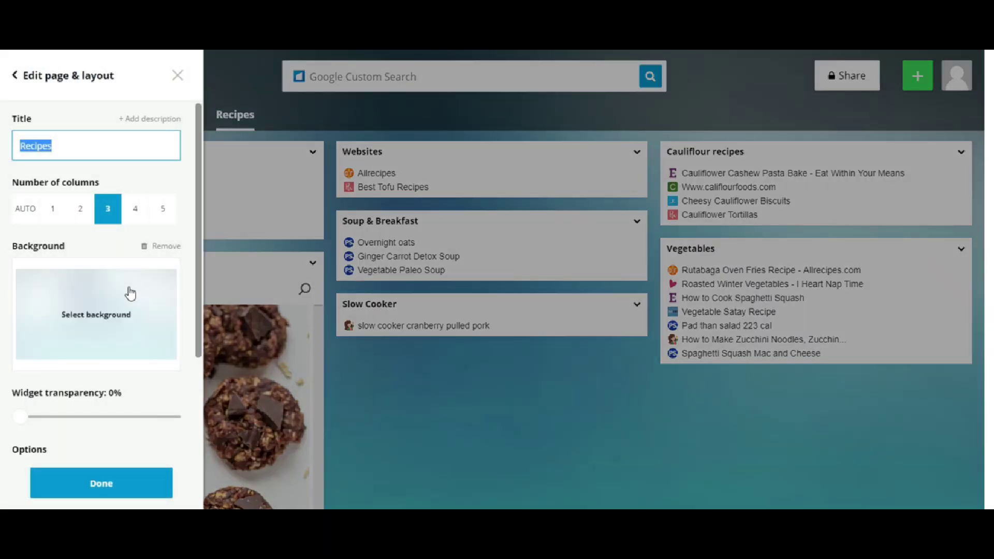
click(151, 246)
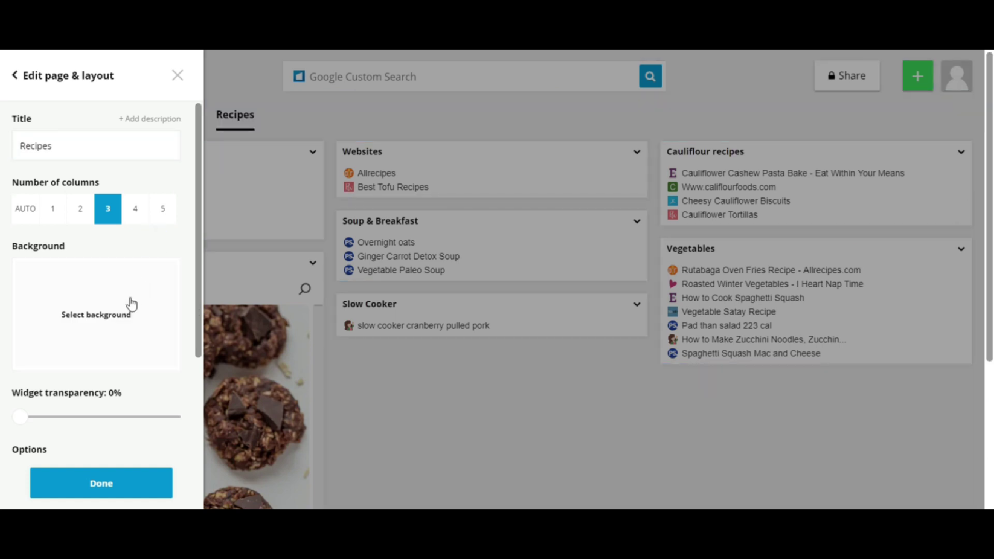
click(130, 306)
click(230, 172)
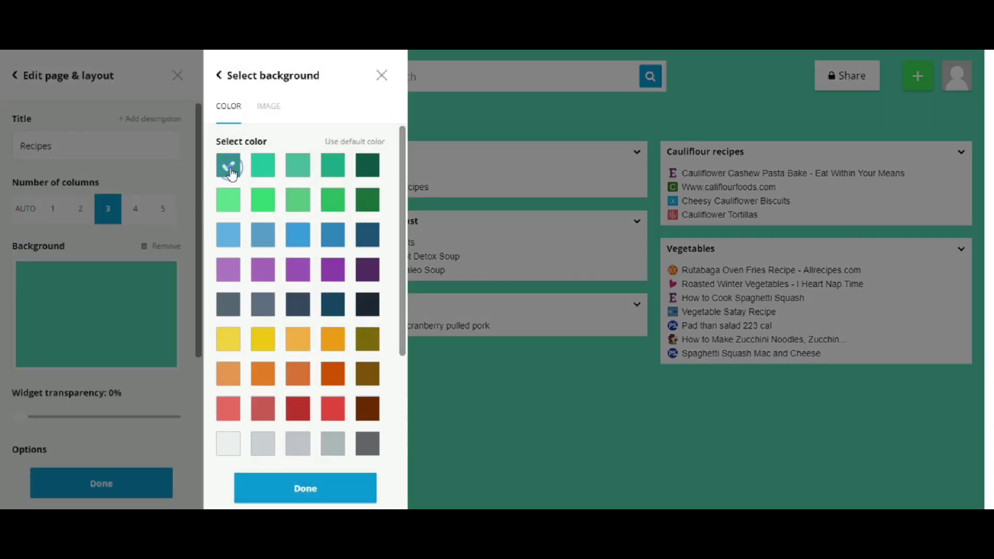
click(228, 271)
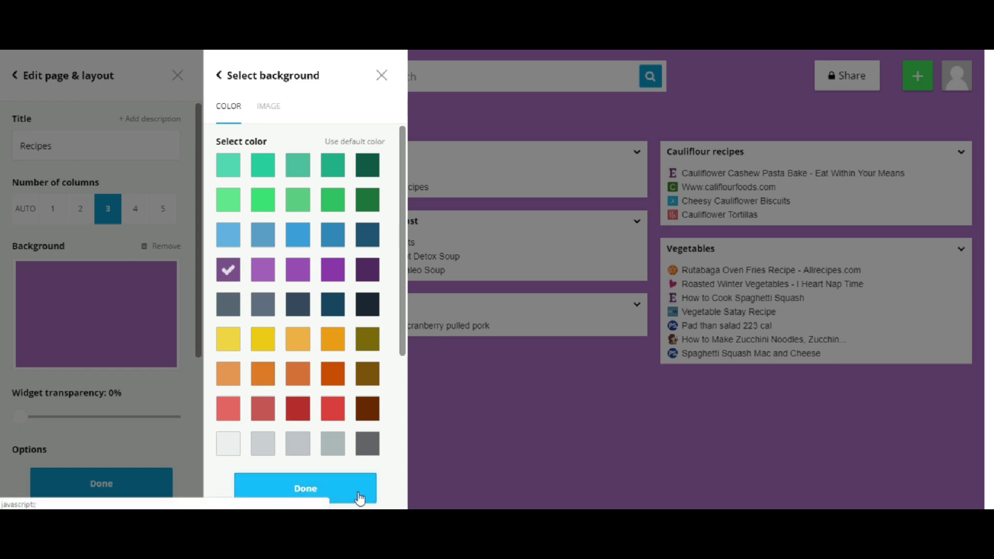
click(361, 496)
Step: Close the page layout settings and bring up the 'What do you want to add?' panel
click(361, 497)
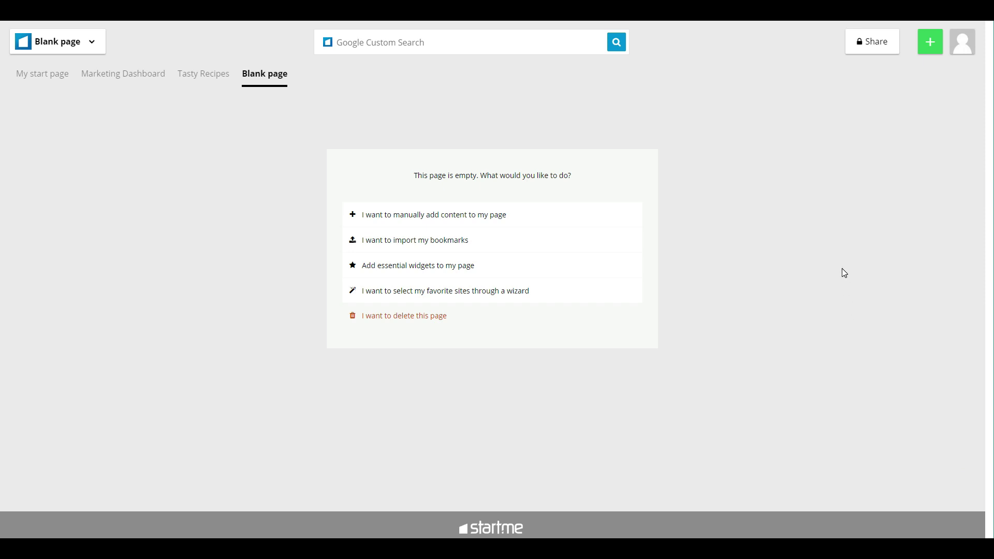
click(933, 43)
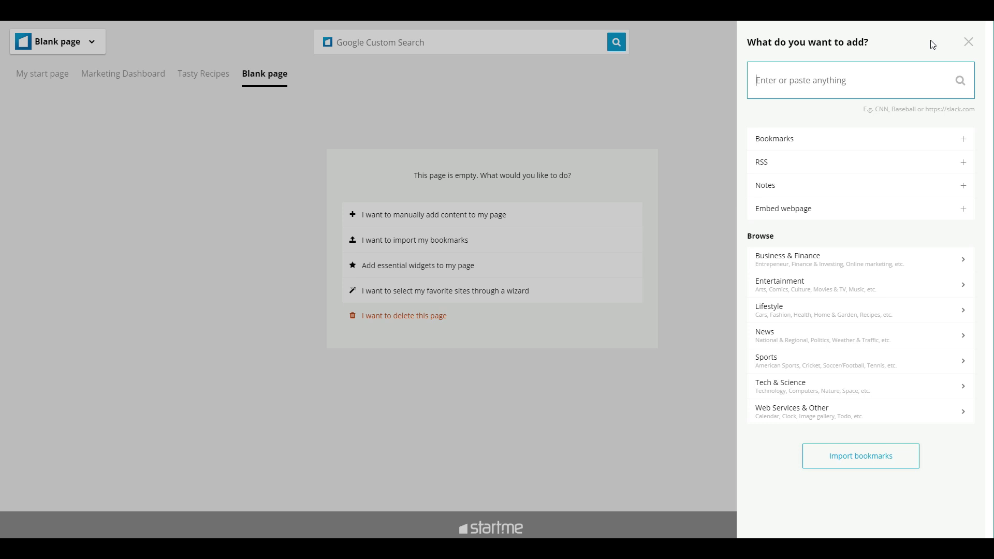
Step: Add a bookmarks widget to the Blank page and title it 'Favorites'
click(785, 144)
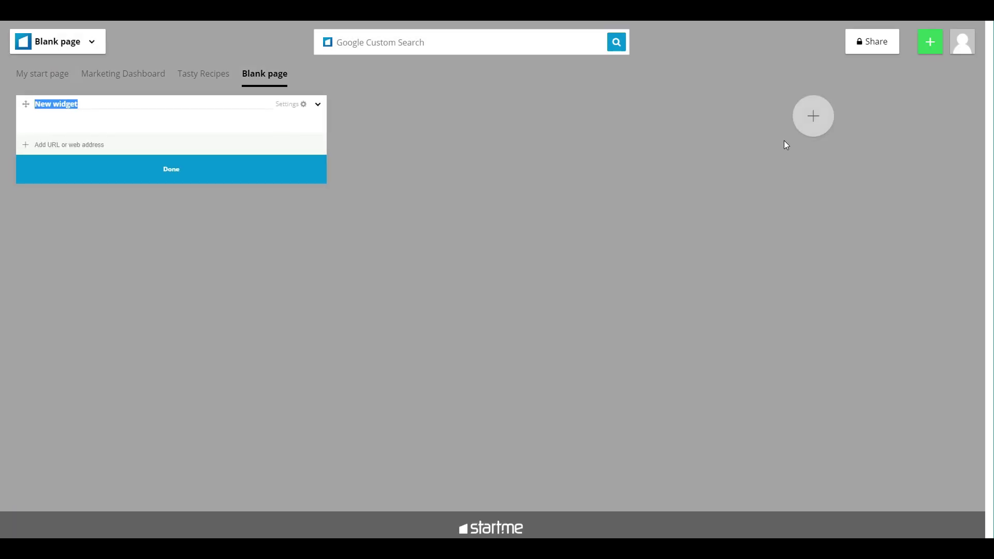
text(Favorites)
key(Return)
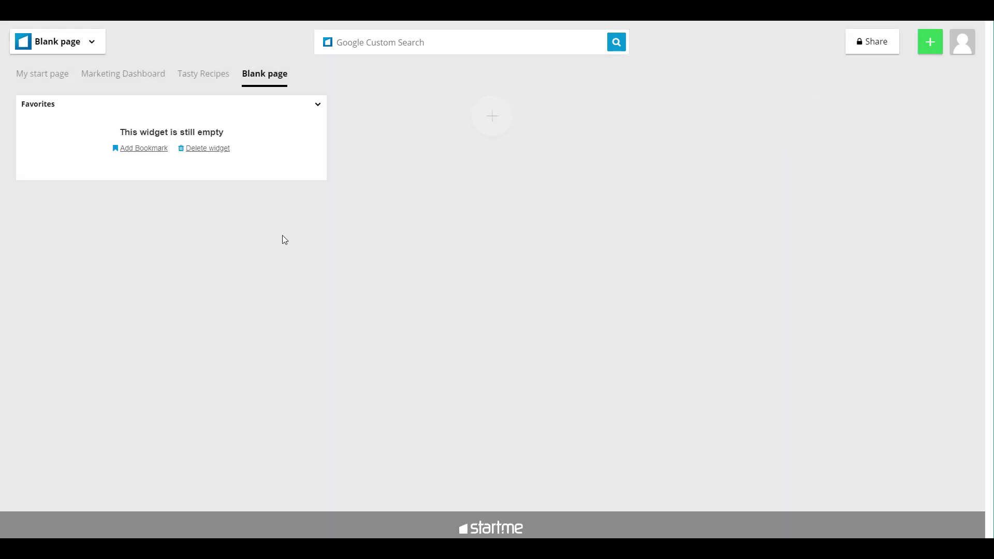
Step: Add cnn.com, wikipedia.org and trello.com bookmarks to the Favorites widget
click(146, 149)
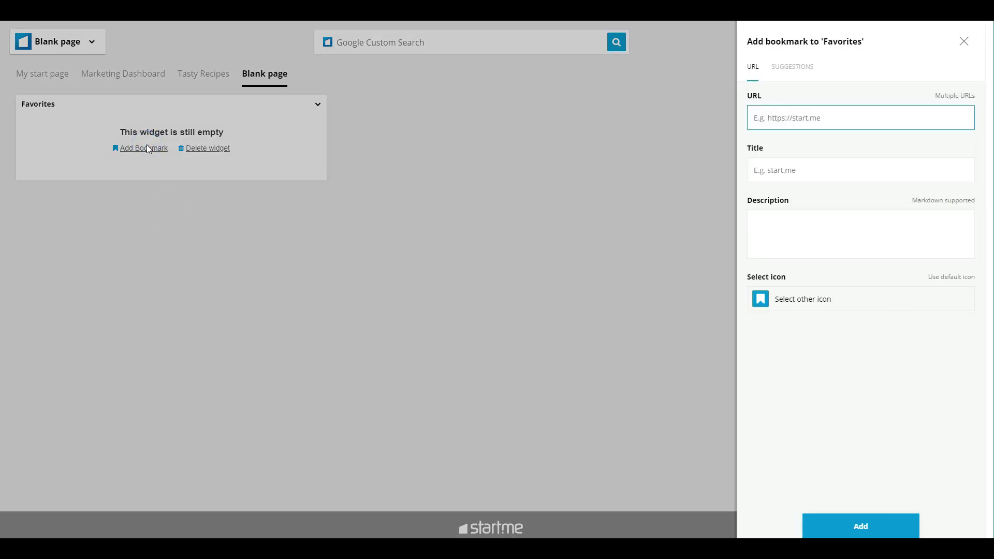
text(cnn)
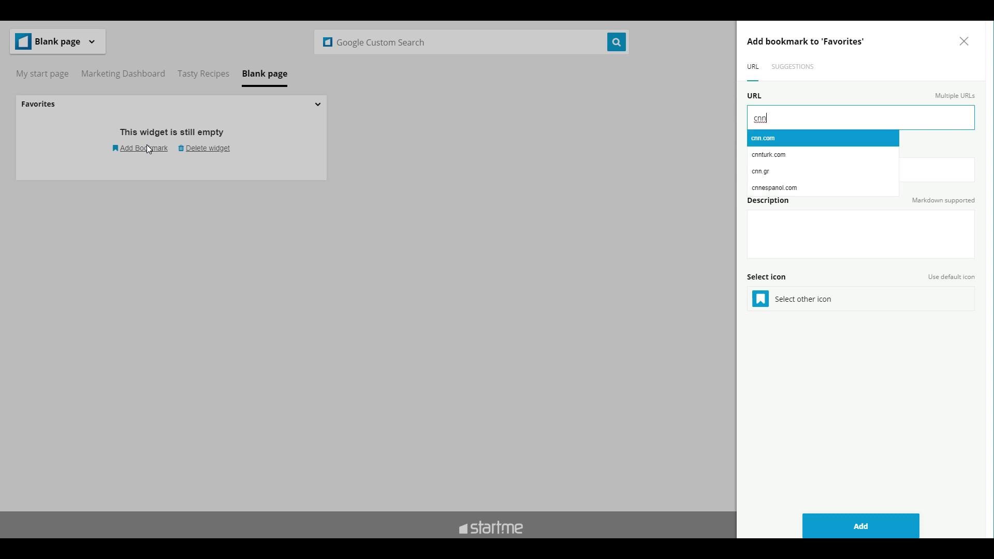
click(766, 140)
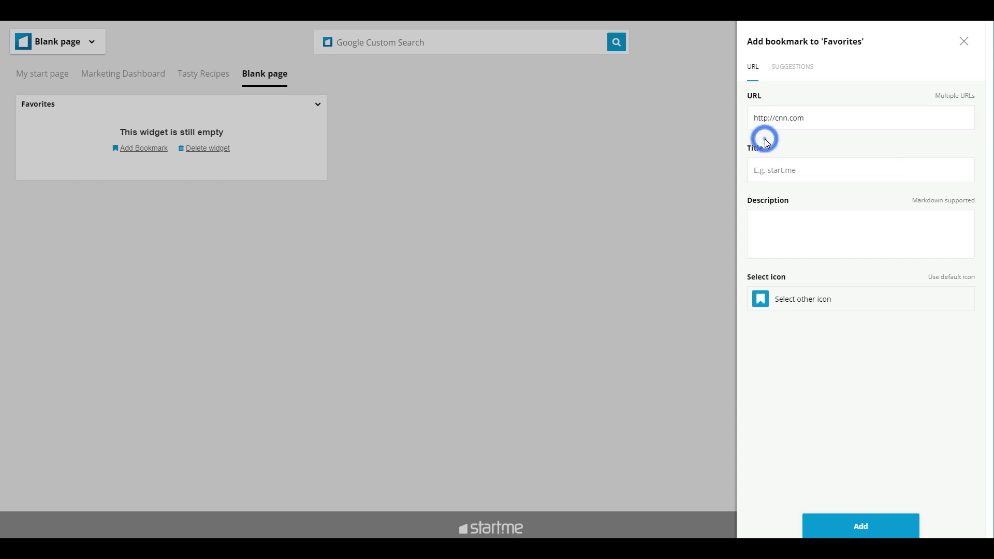
click(873, 529)
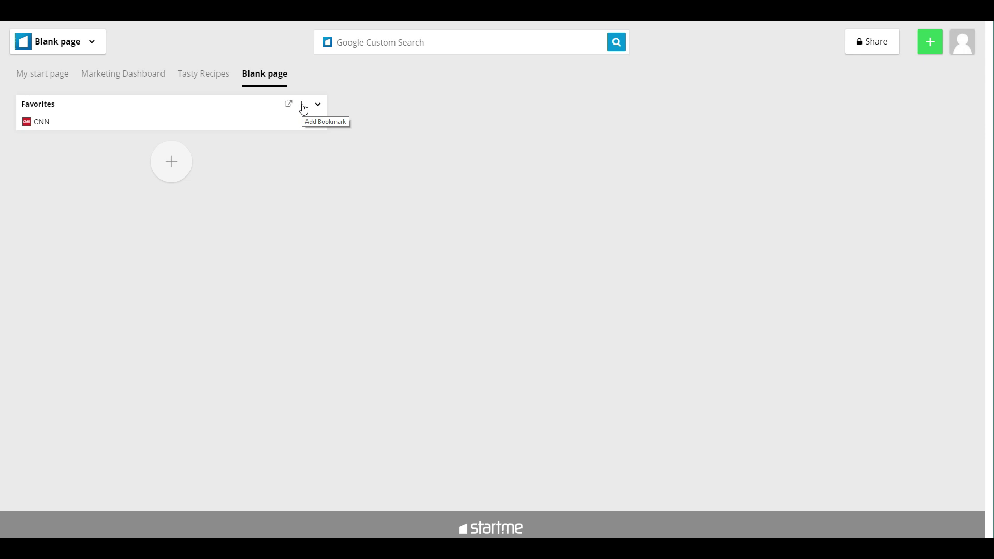
click(303, 106)
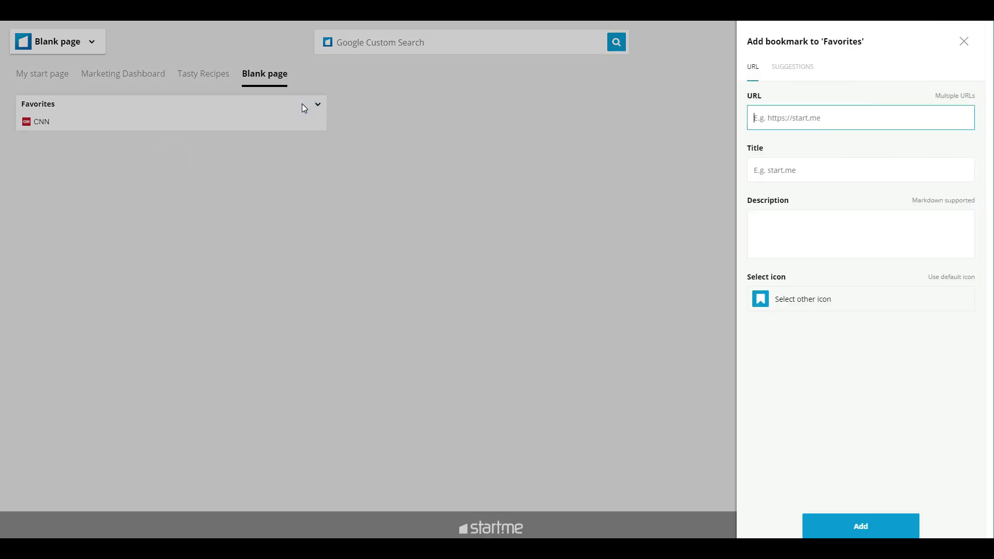
text(http://wikipedia.org)
click(856, 525)
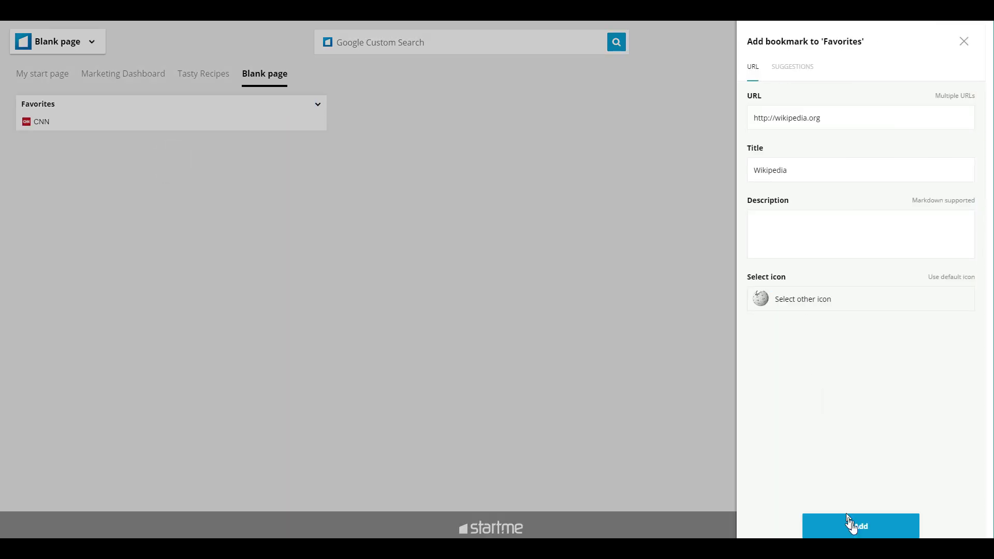
click(303, 104)
text(trello)
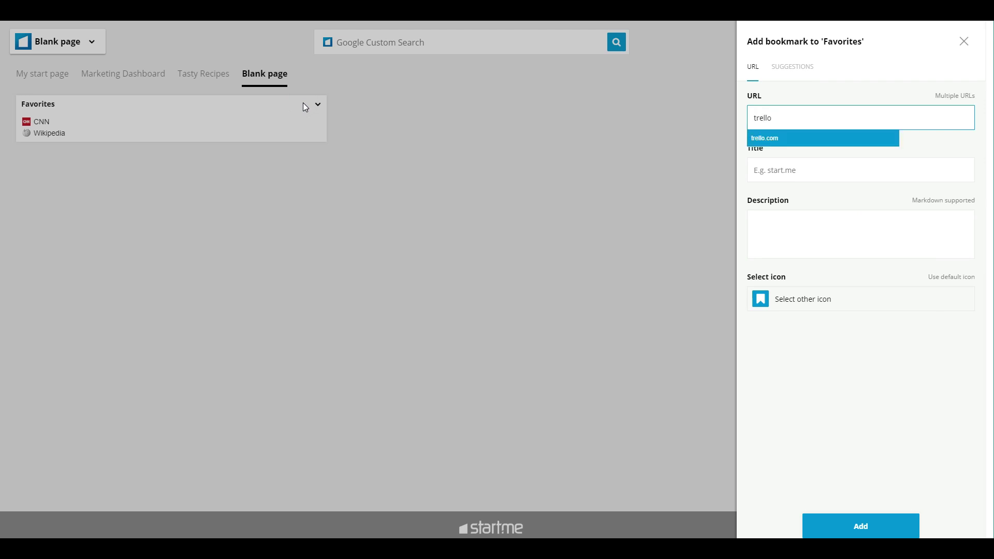
click(778, 139)
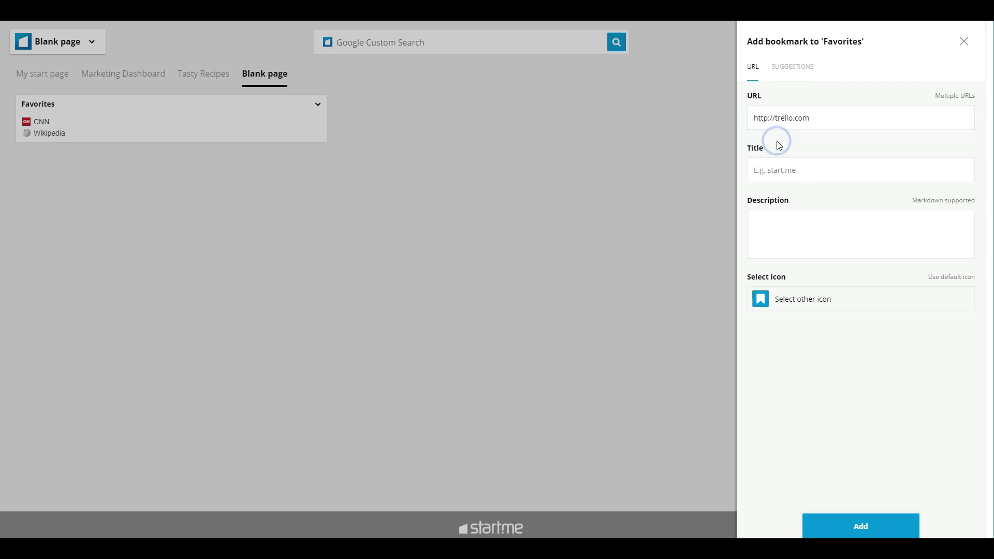
click(860, 526)
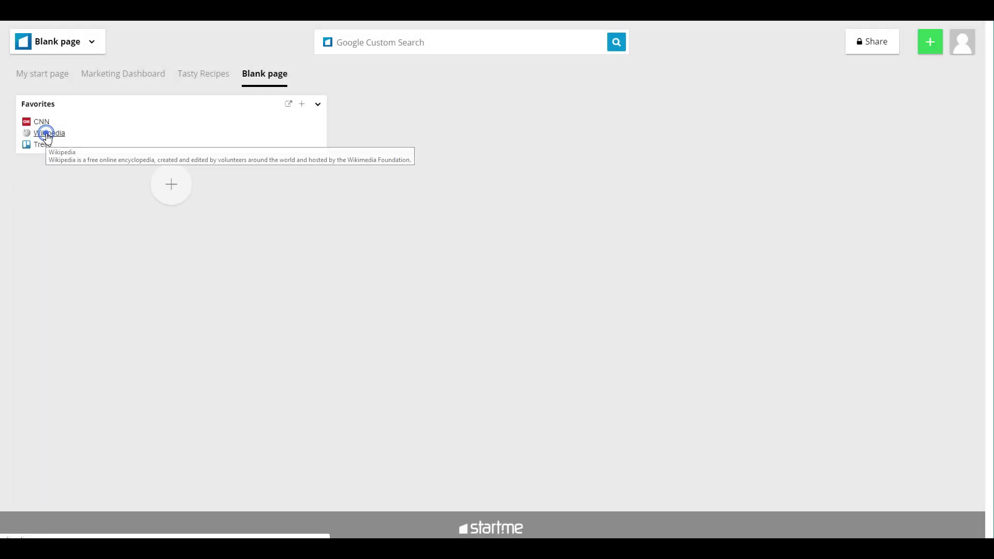
Step: Move Wikipedia to the top of Favorites and give Trello the Align Justify icon
mouse_move(46, 135)
mouse_down()
mouse_move(48, 118)
mouse_move(36, 143)
mouse_move(42, 136)
mouse_up()
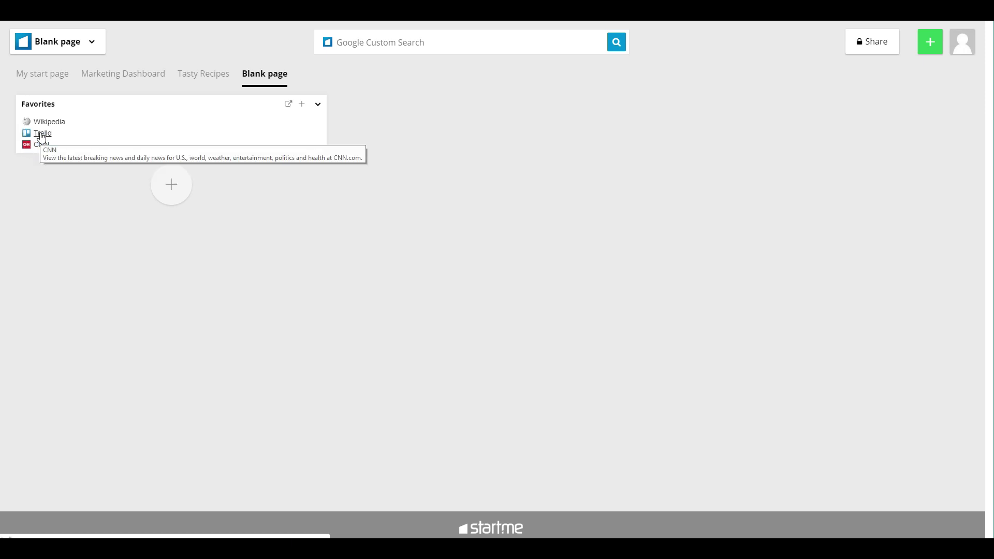
right_click(41, 135)
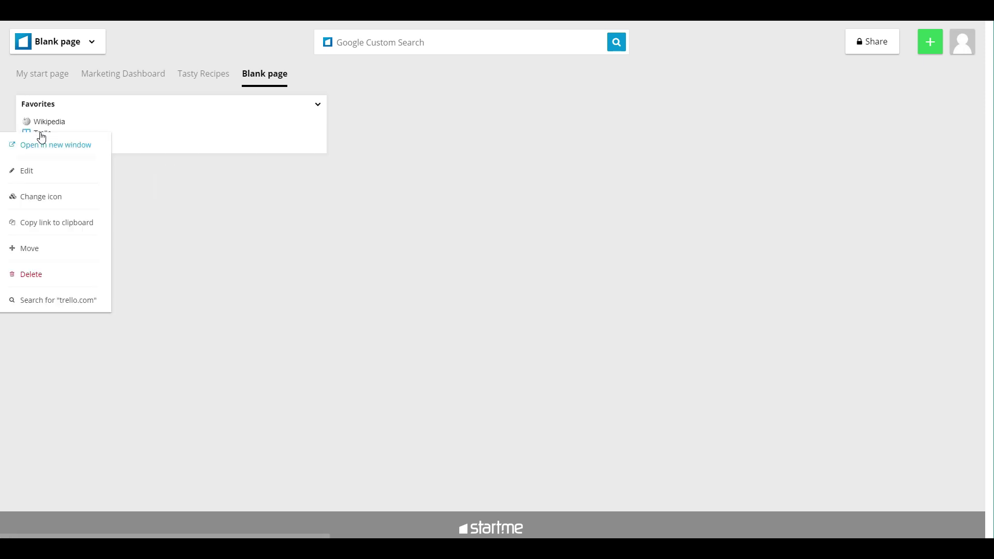
click(44, 202)
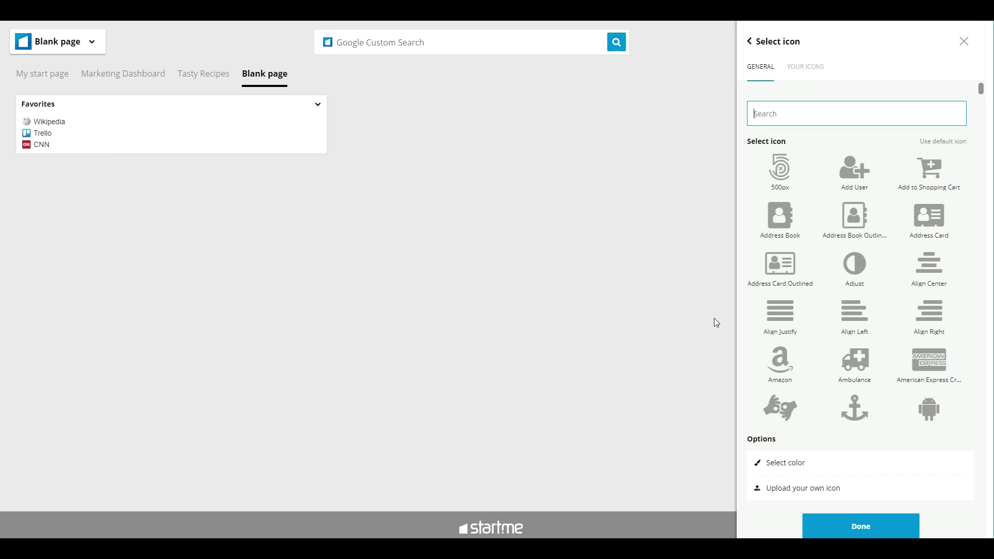
click(787, 317)
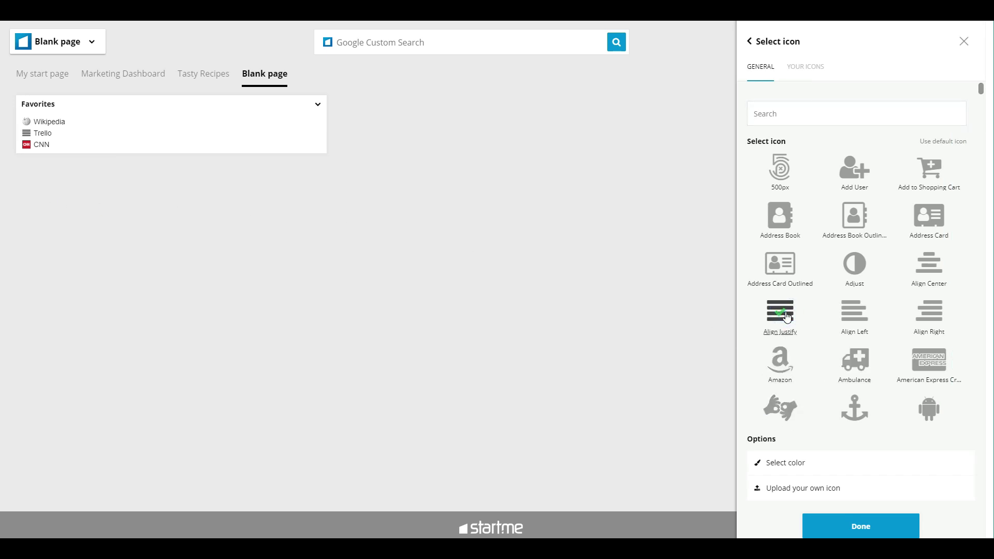
click(867, 525)
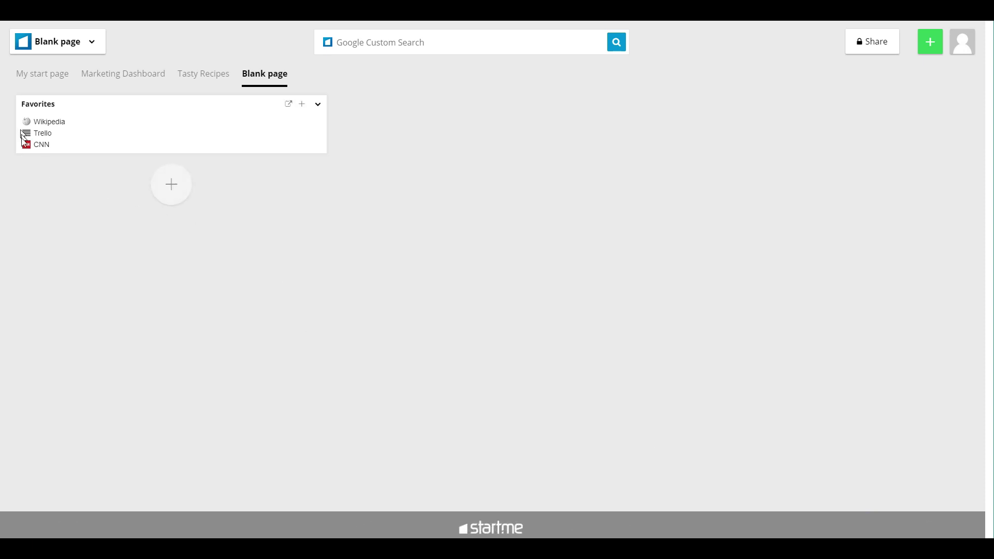
Step: Set Favorites' advanced settings to show bookmarks as XL icons with titles hidden
click(318, 104)
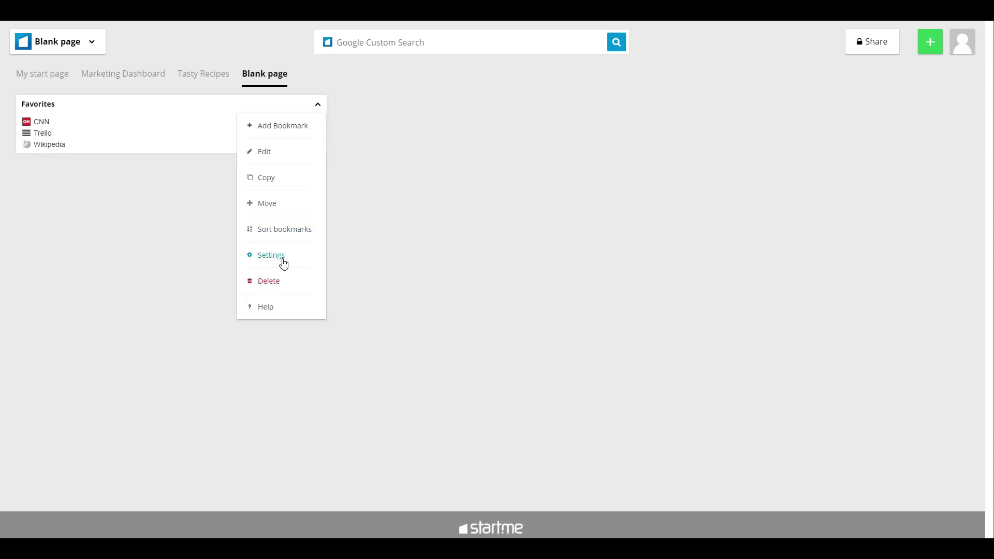
click(281, 257)
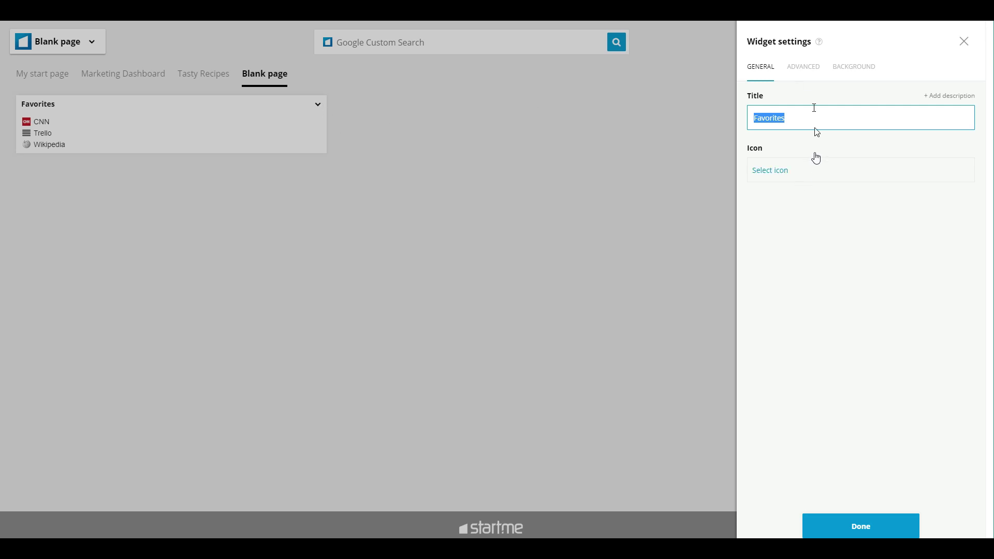
click(812, 67)
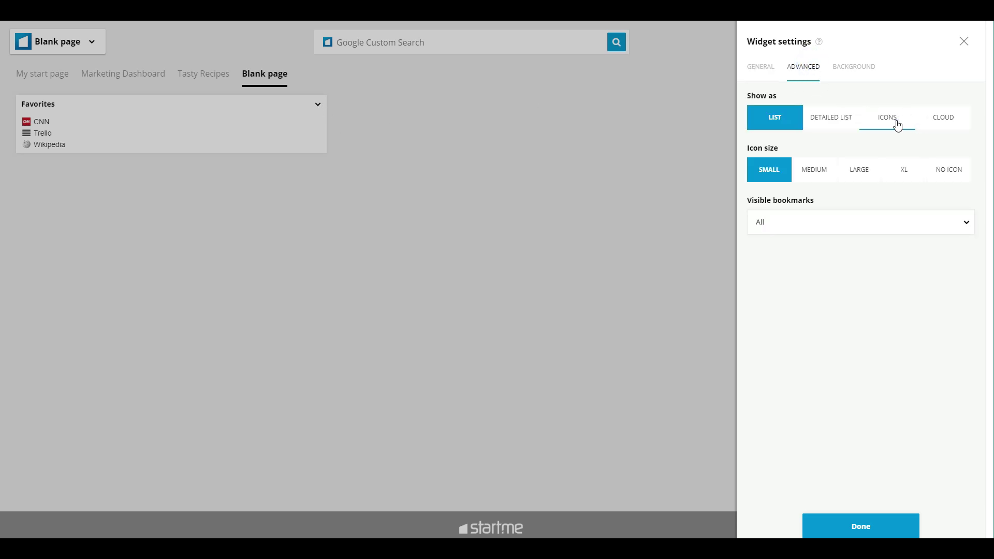
click(898, 125)
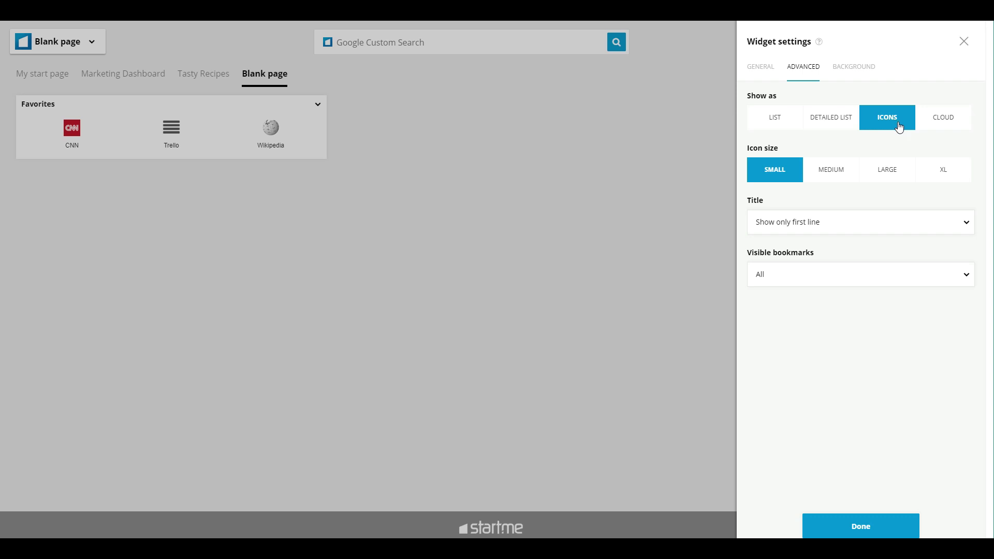
click(948, 172)
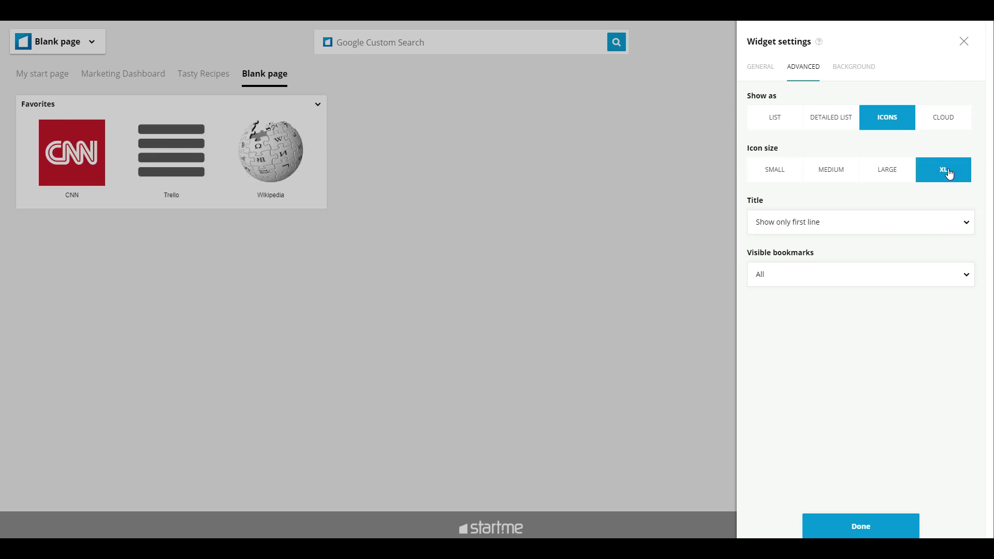
click(941, 222)
click(906, 245)
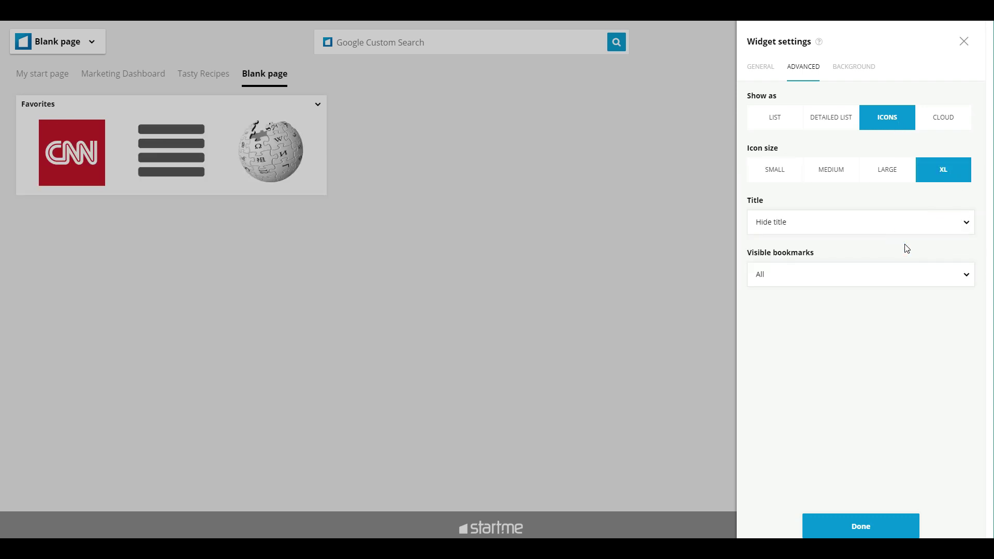
click(882, 526)
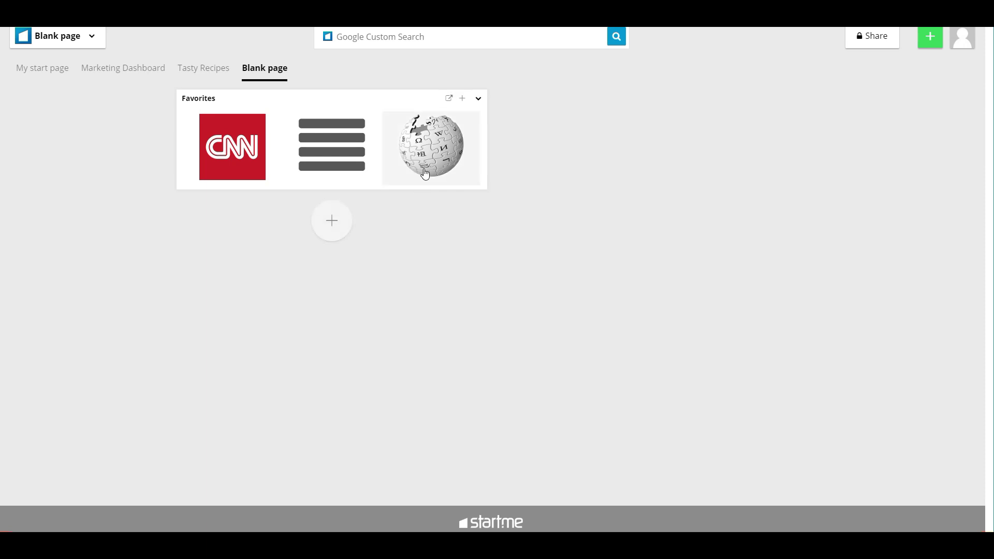
Step: Review the Wikipedia bookmark's details in its edit panel and close it without changes
right_click(445, 141)
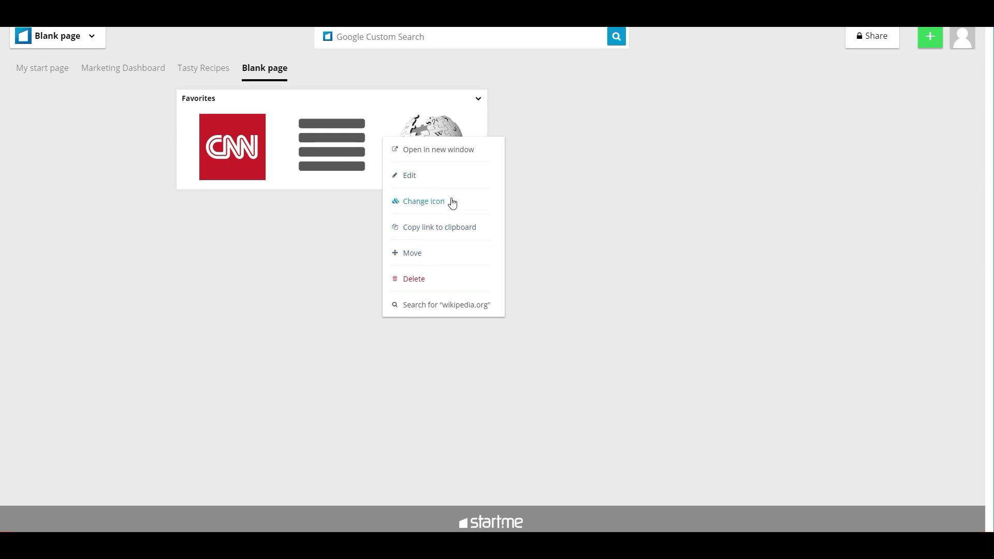
click(409, 176)
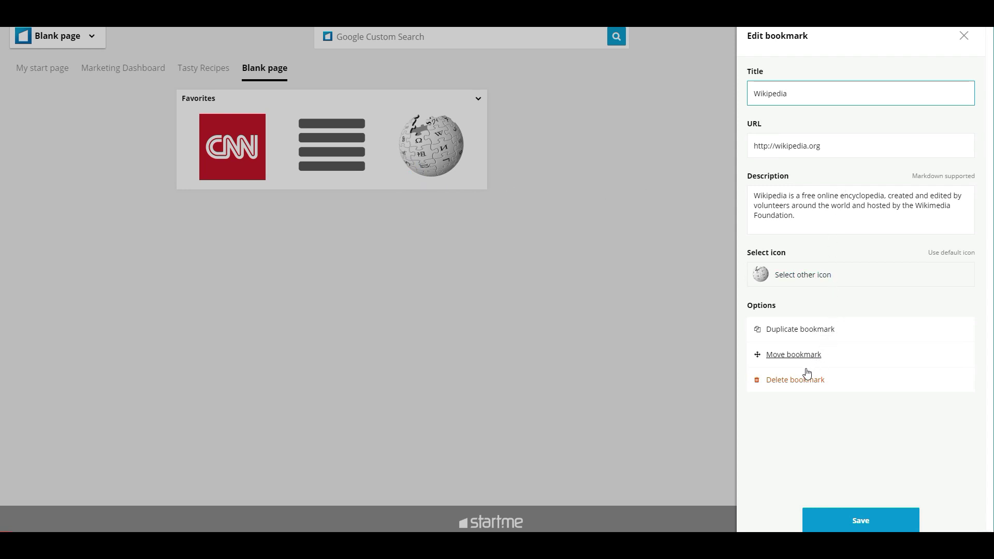
click(963, 35)
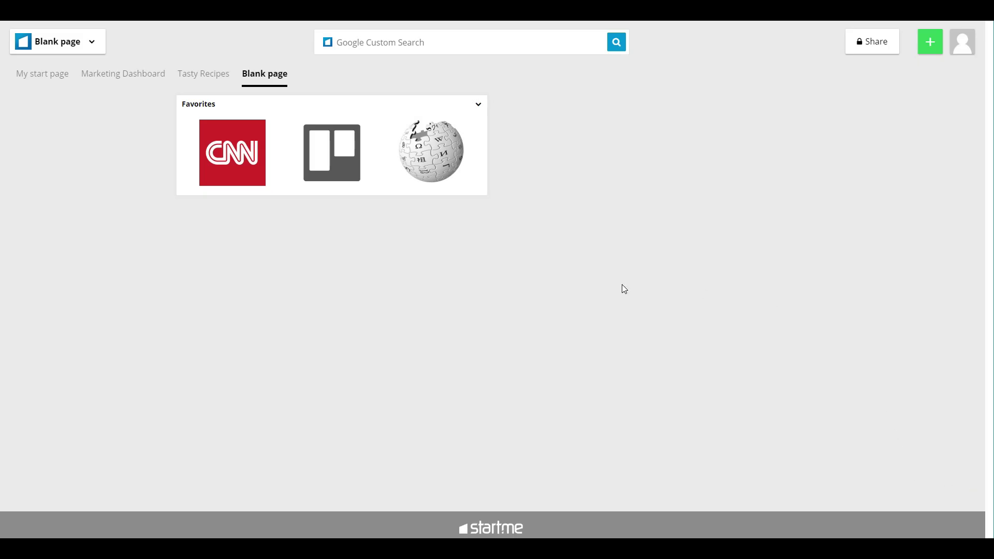
Step: Add the Business Insider - Entertainment RSS feed widget from the Entertainment category
click(654, 117)
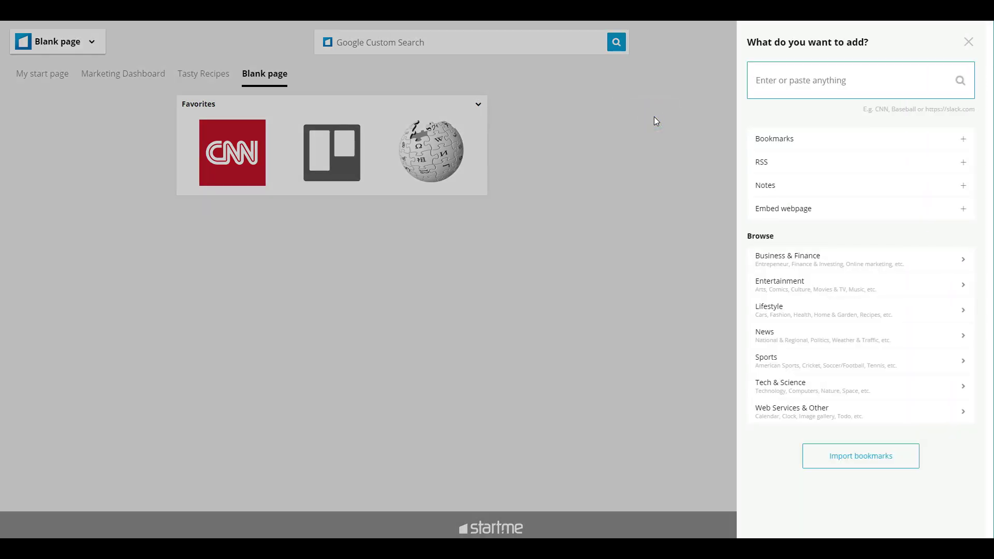
click(762, 163)
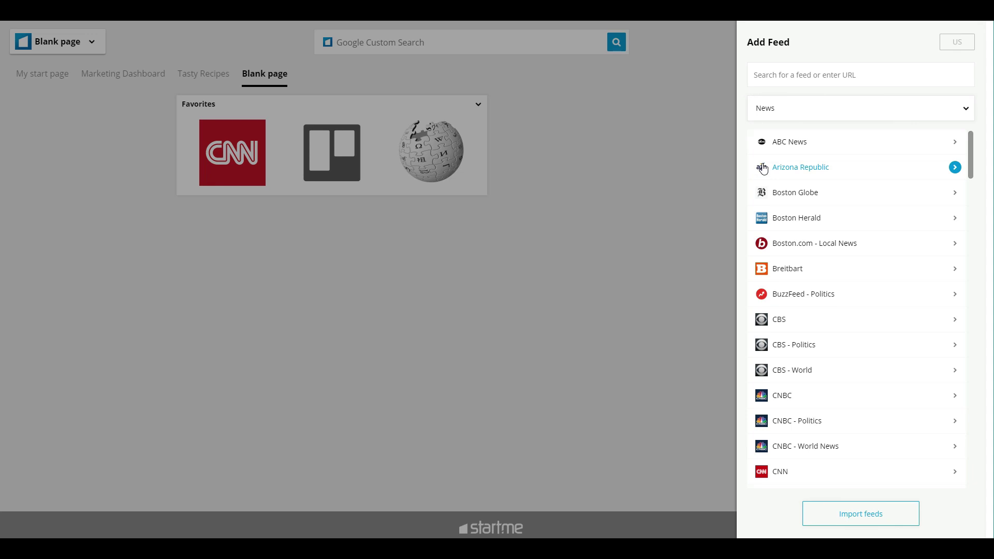
click(813, 110)
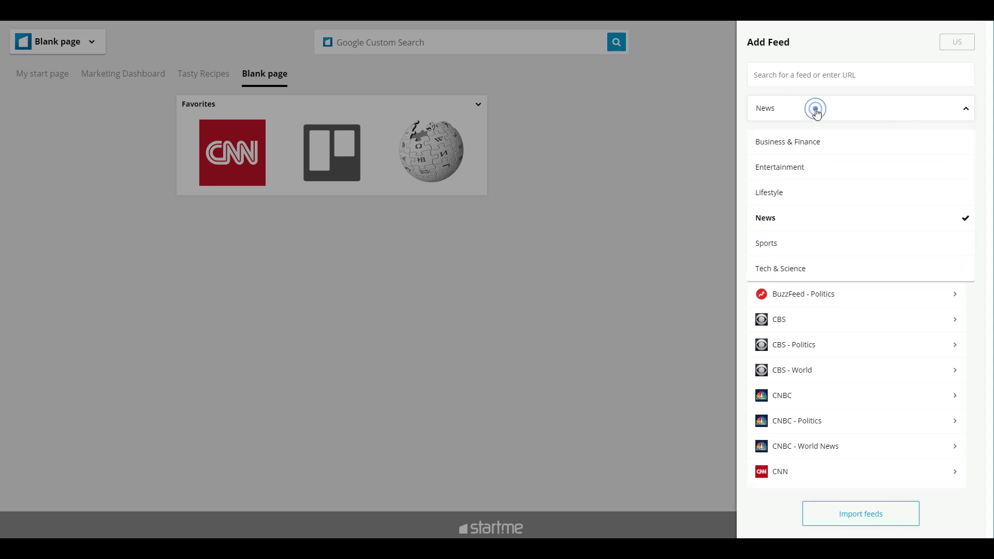
click(811, 168)
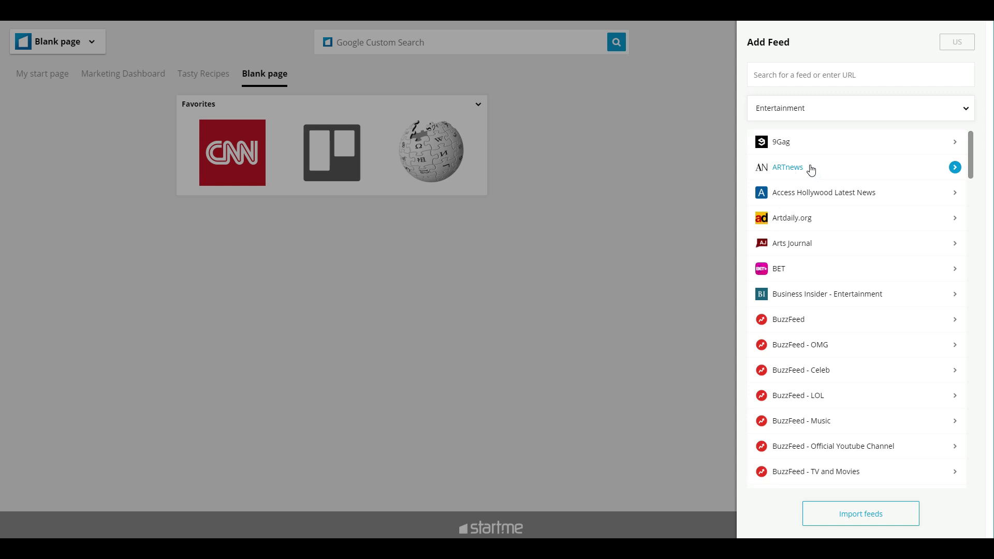
click(828, 296)
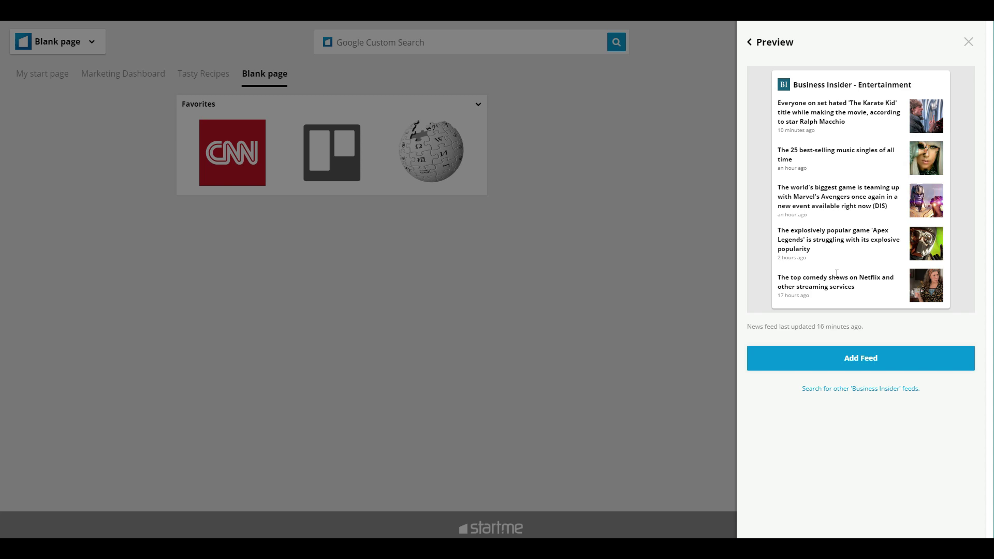
click(880, 359)
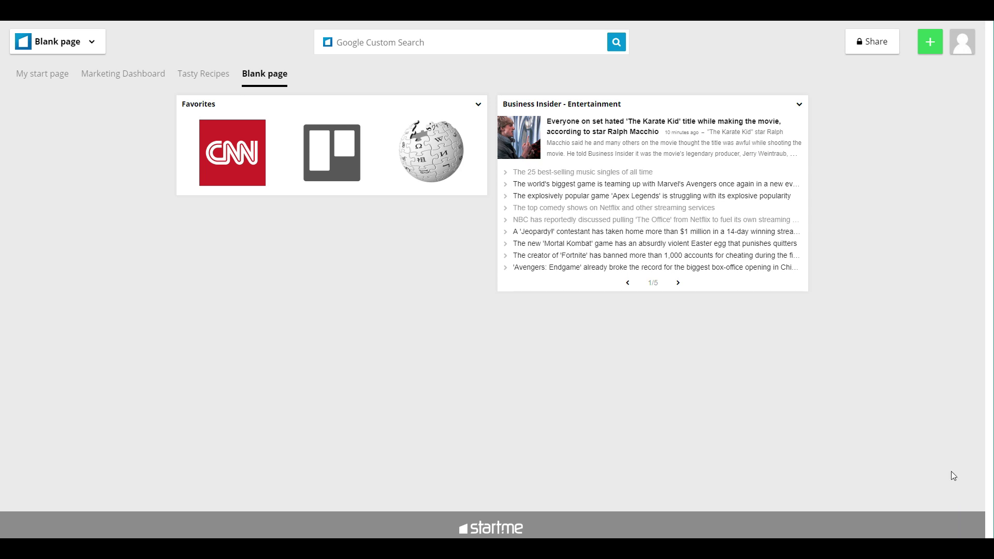
click(800, 107)
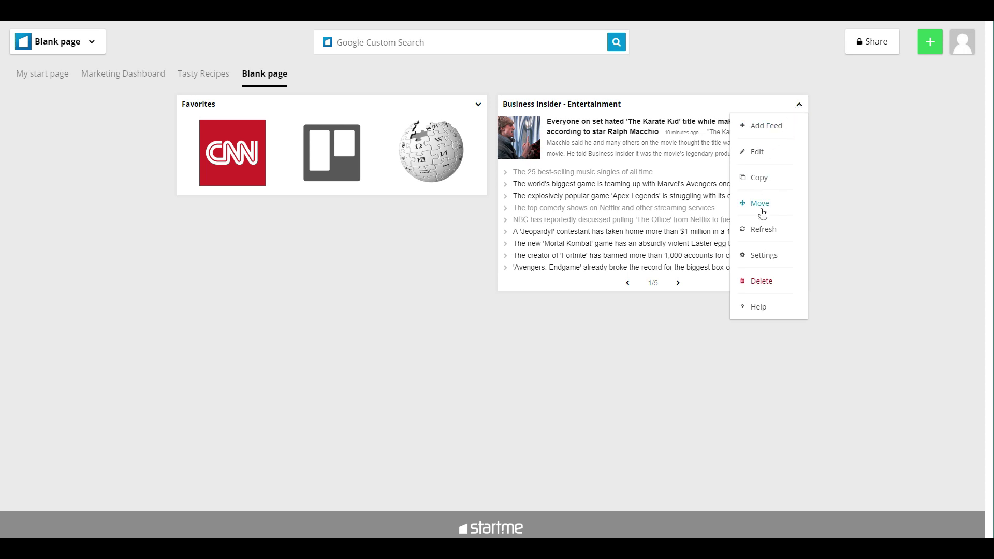
click(769, 256)
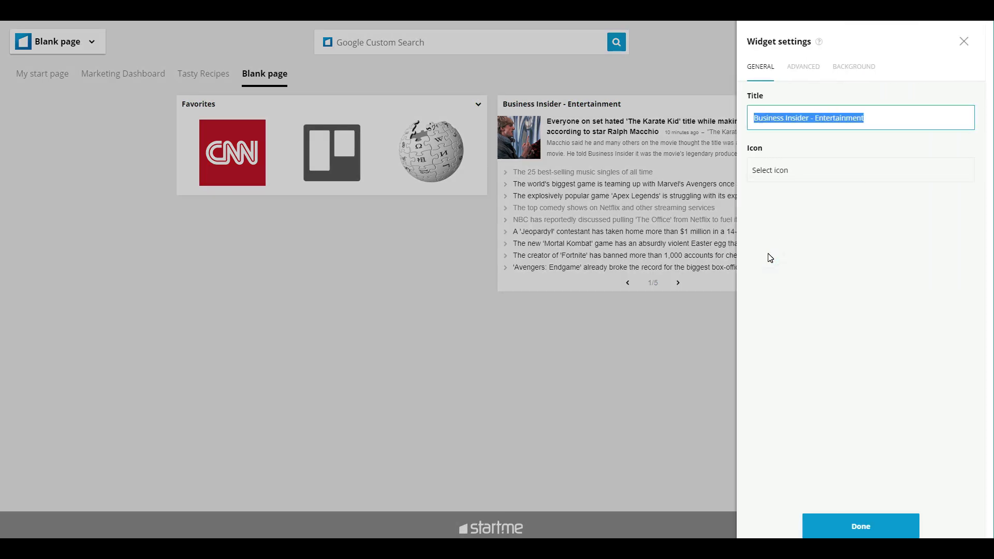
click(809, 72)
click(846, 68)
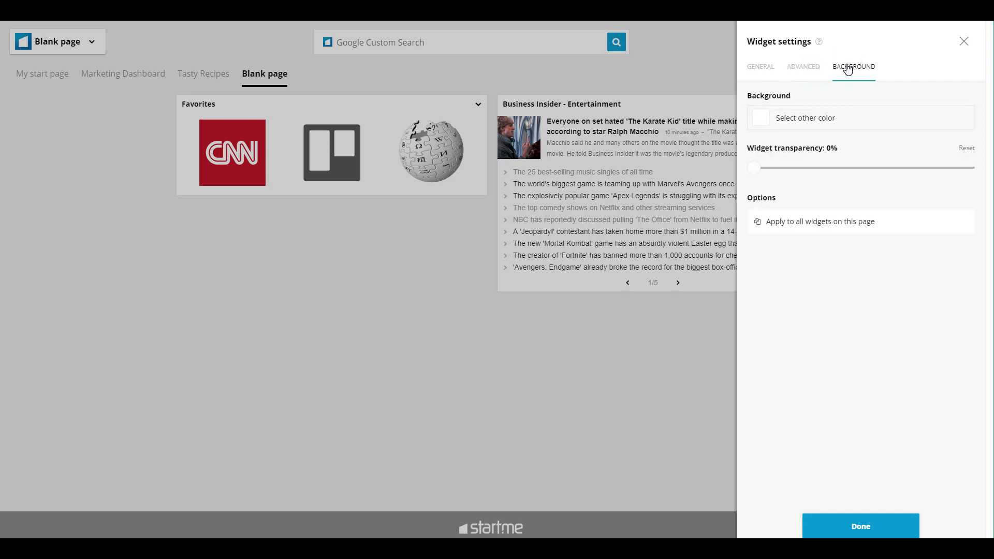
click(420, 262)
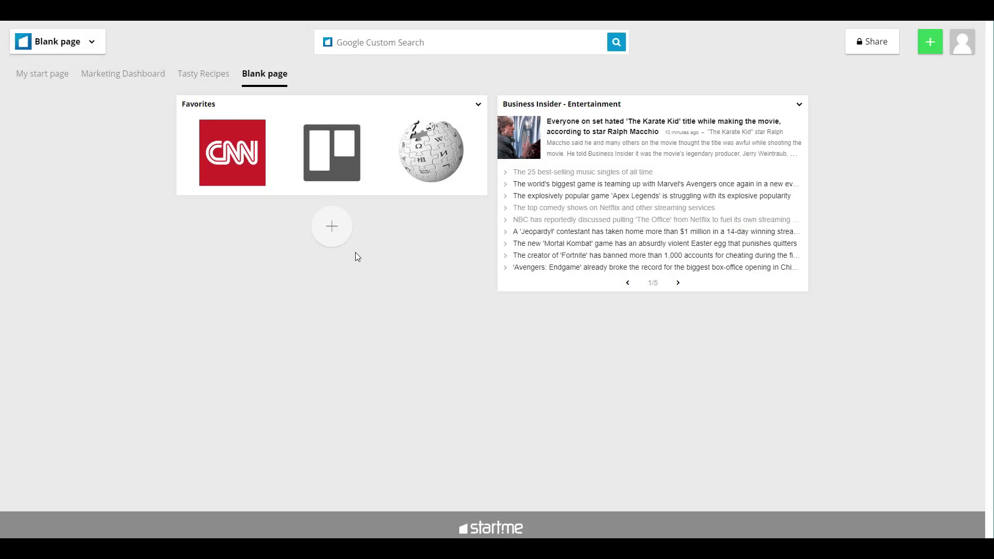
Step: Add a notes widget below Favorites containing the text 'Just to note'
click(330, 228)
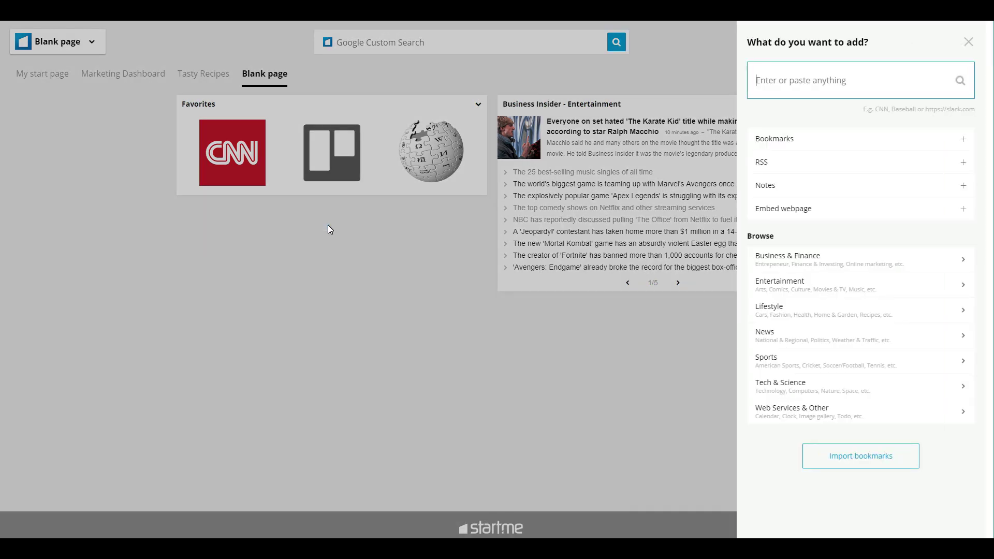
click(770, 188)
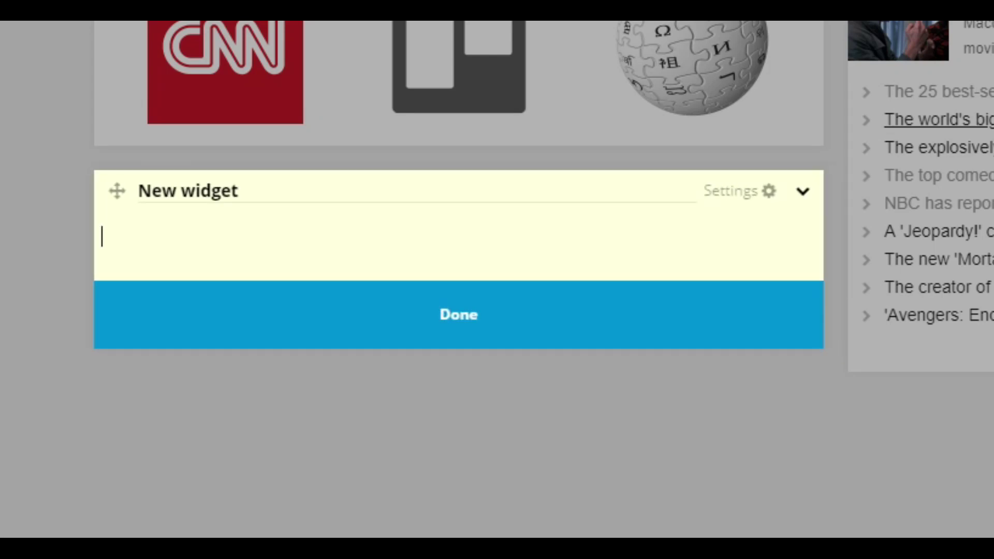
text(Just to)
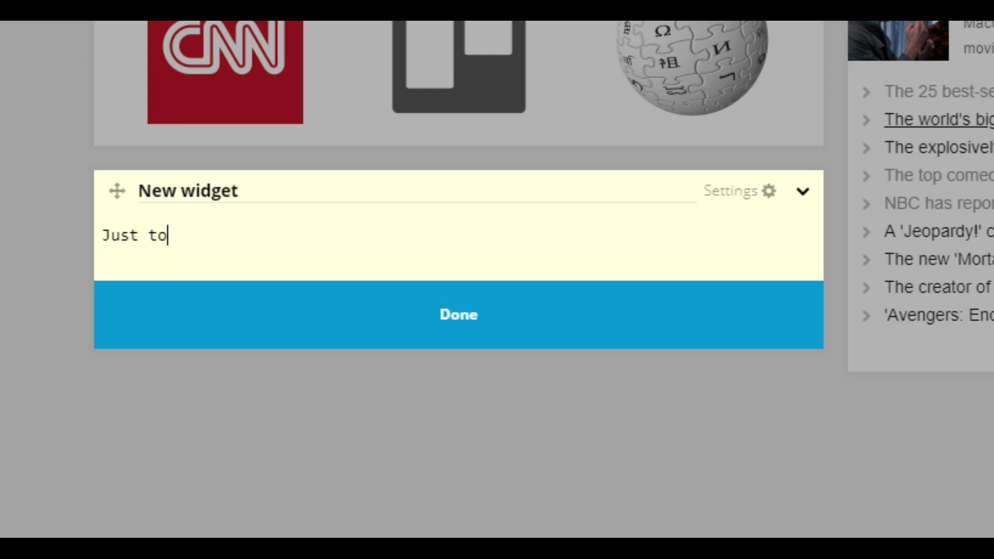
text( note)
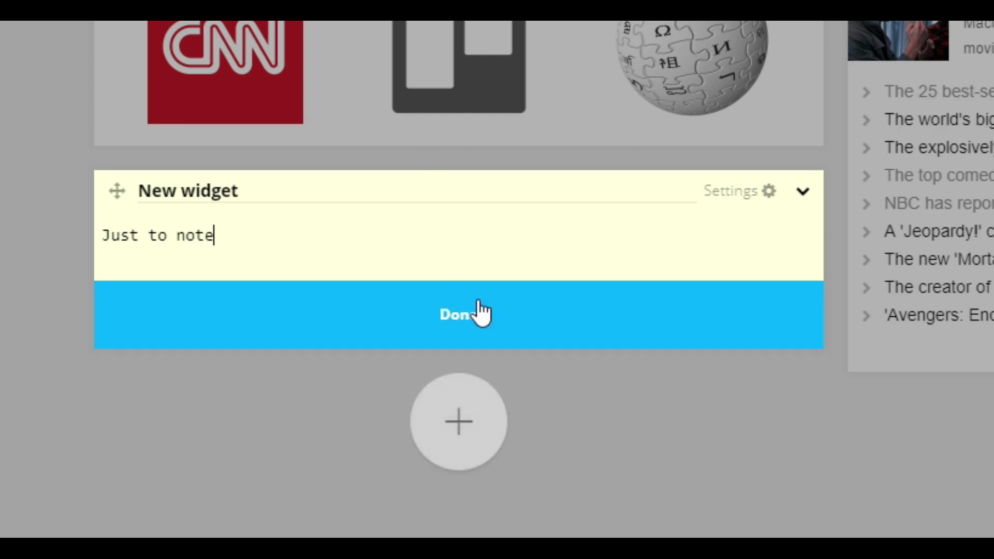
click(479, 310)
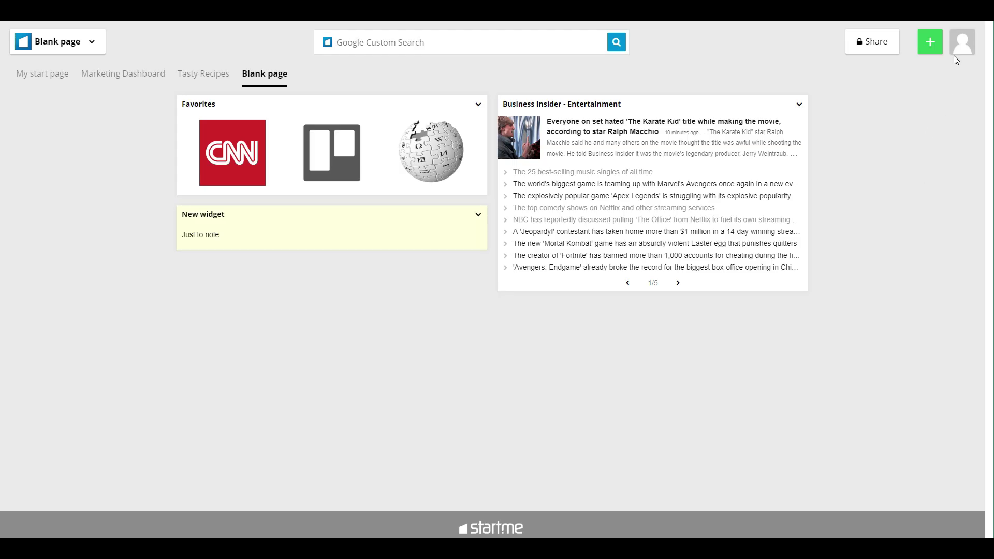
Step: In the account menu, toggle Dark theme and Show pages bar, leaving both as they were
click(961, 44)
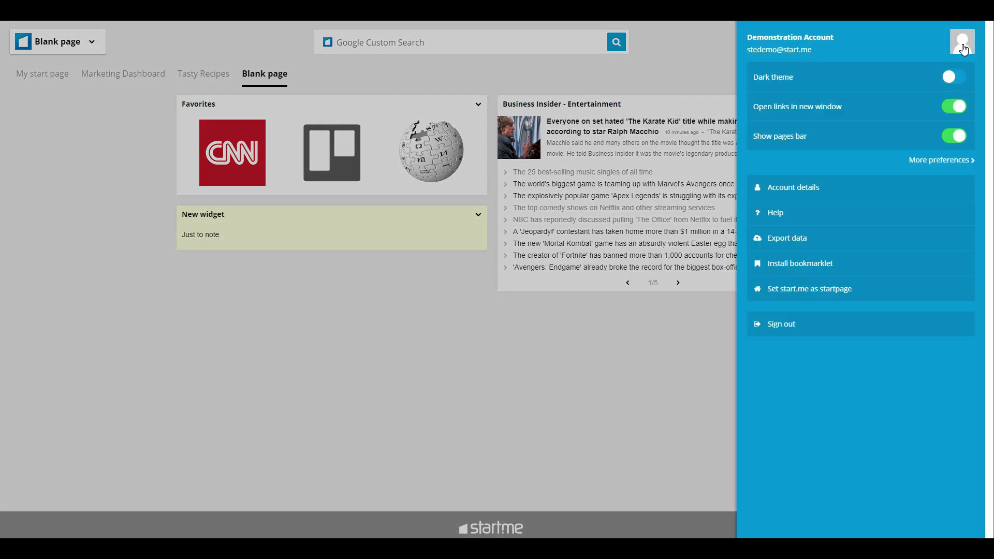
click(952, 79)
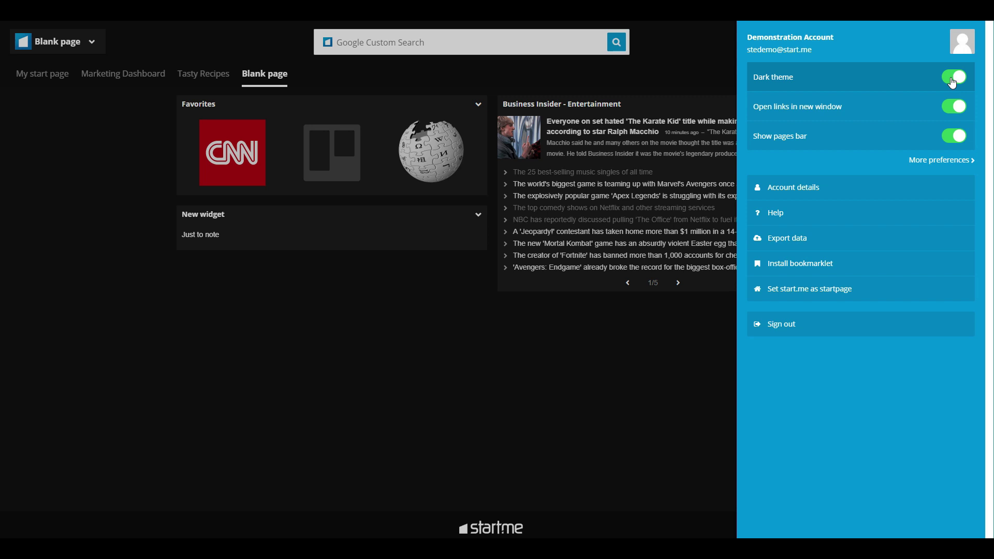
click(952, 79)
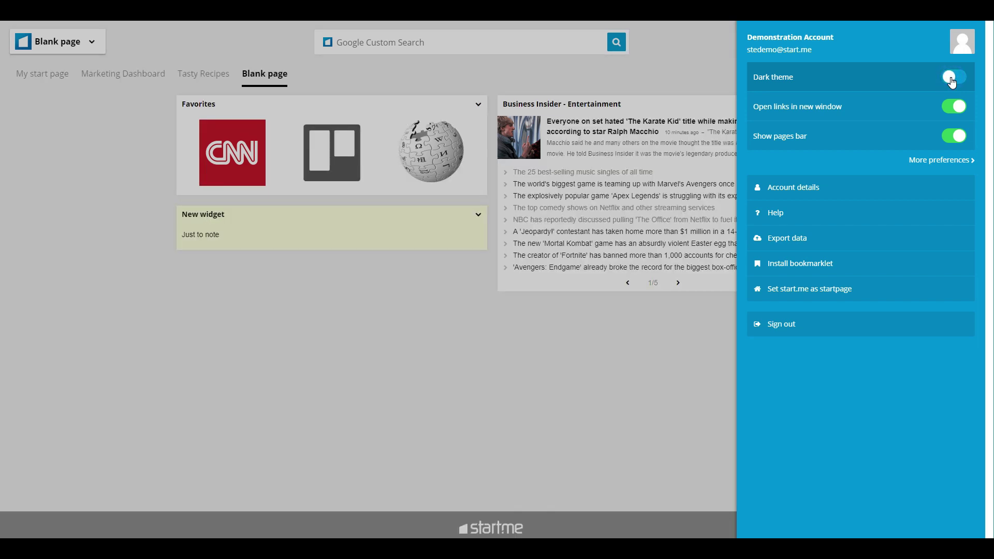
click(954, 137)
click(954, 137)
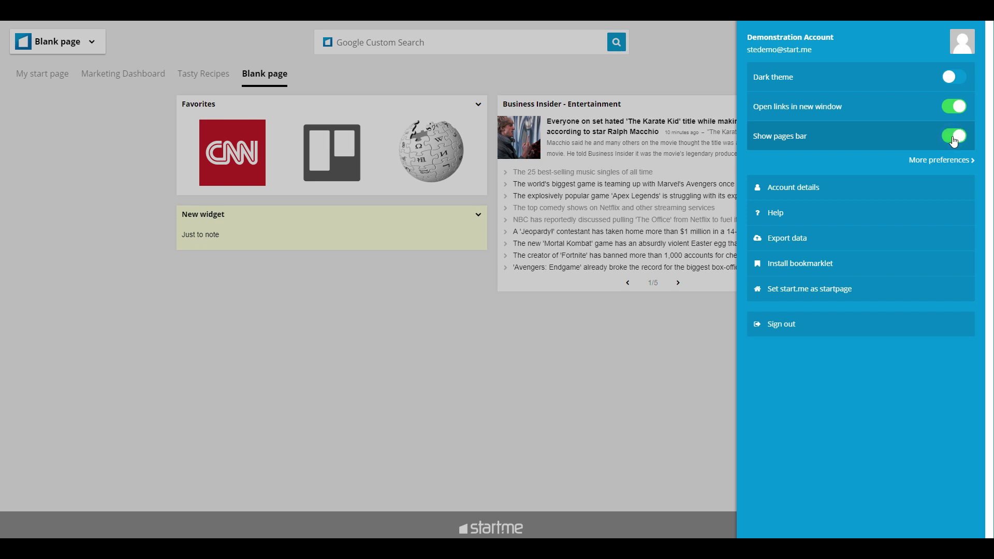
Step: Go to Account details and look over the profile and e-mail frequency settings
click(808, 188)
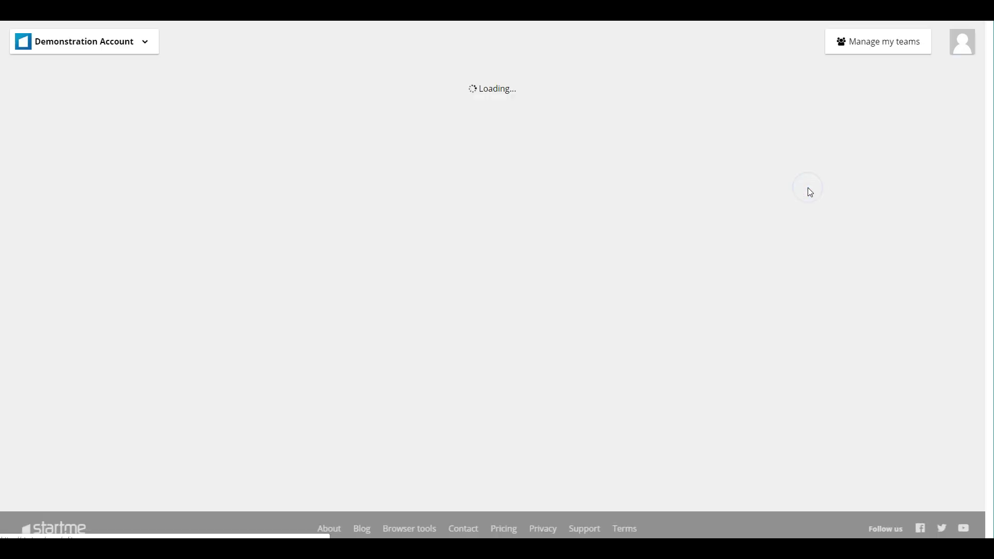
scroll(806, 207, down, 3)
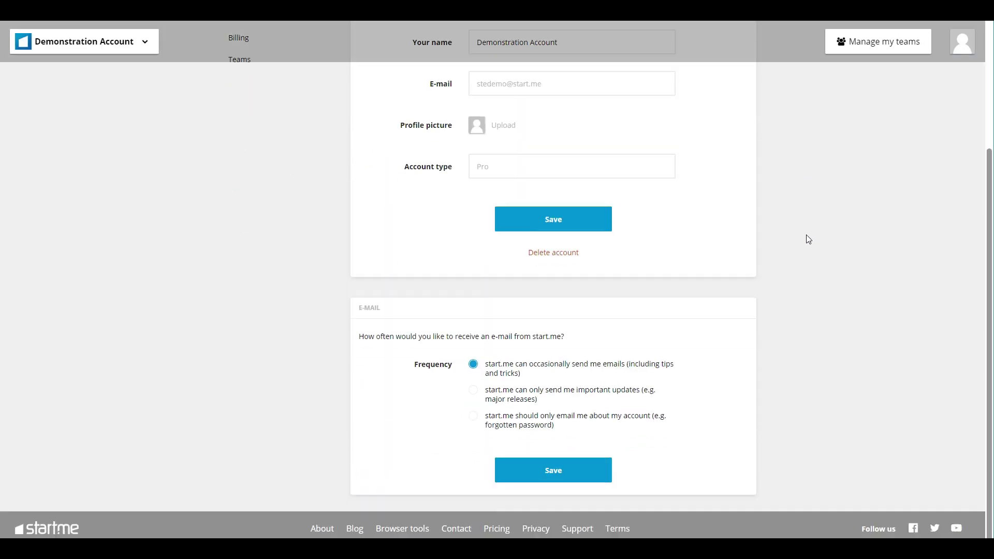
scroll(809, 239, up, 3)
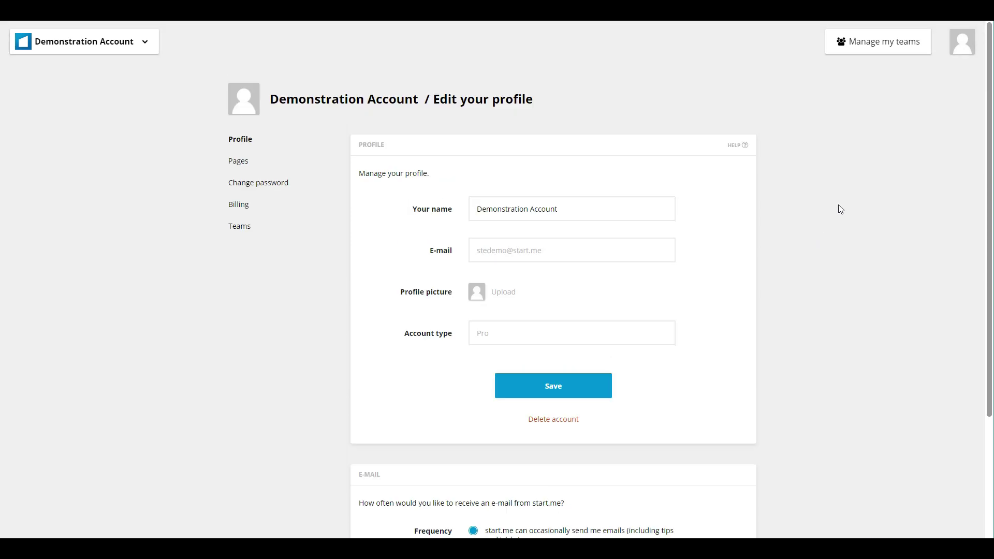
click(961, 52)
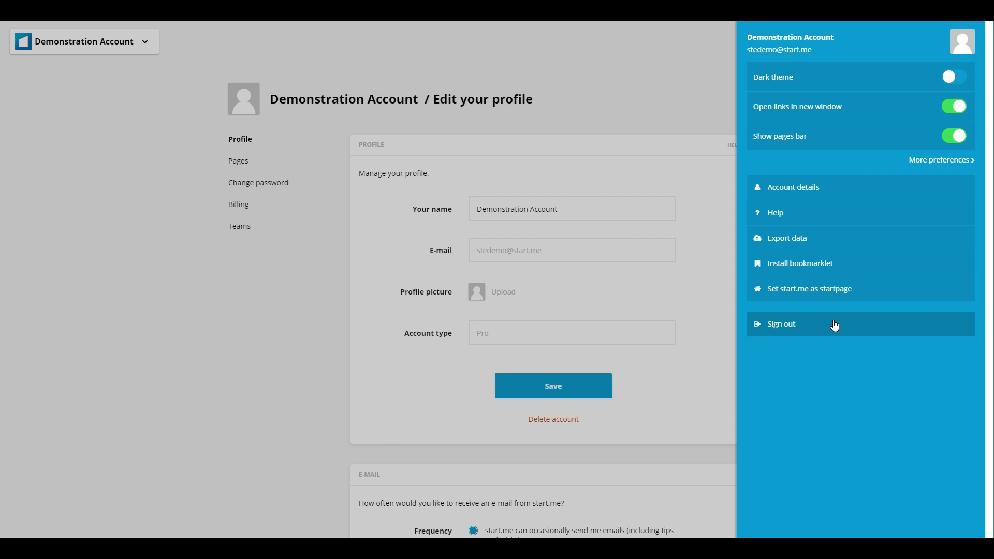
click(680, 86)
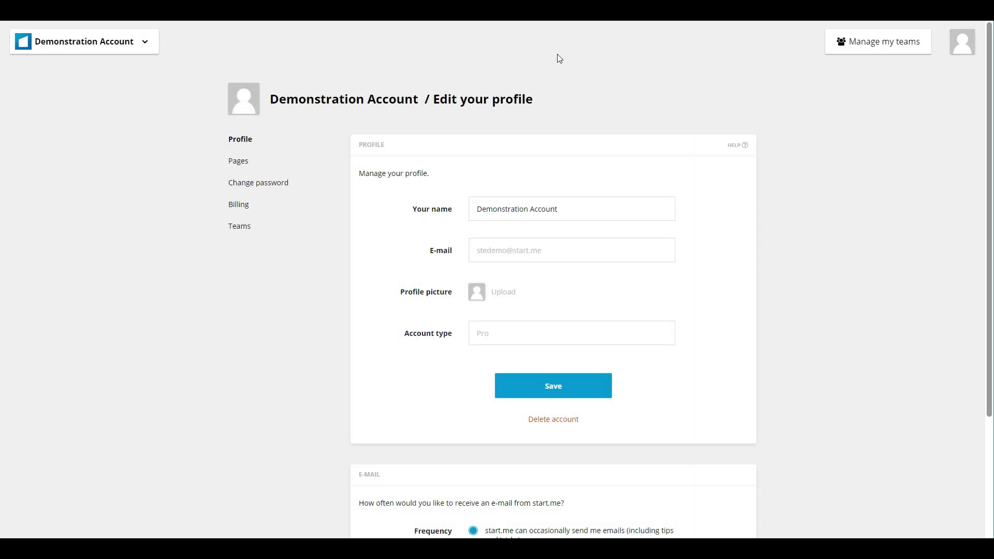
Step: Switch to My start page from the page list and scroll down through its widgets
click(123, 49)
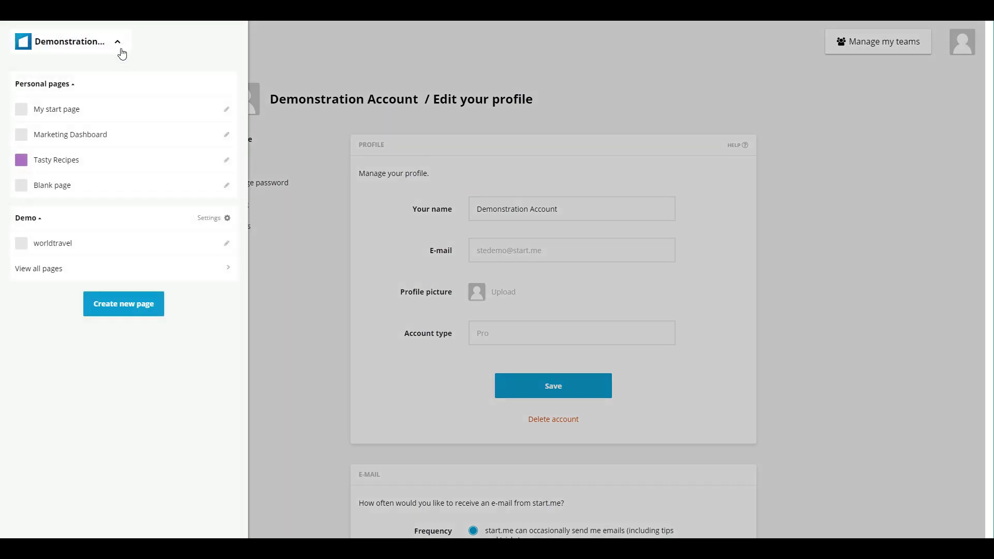
click(57, 110)
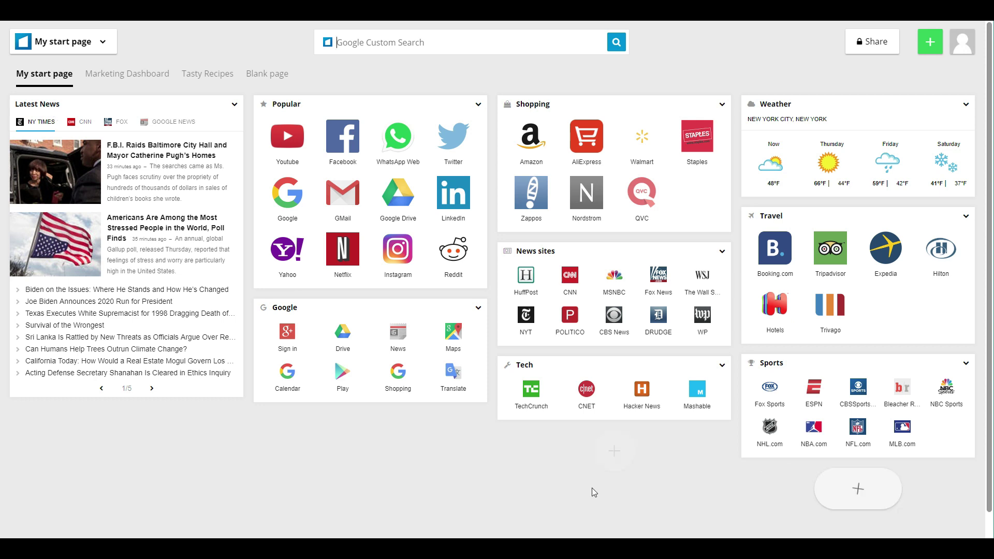
mouse_move(570, 502)
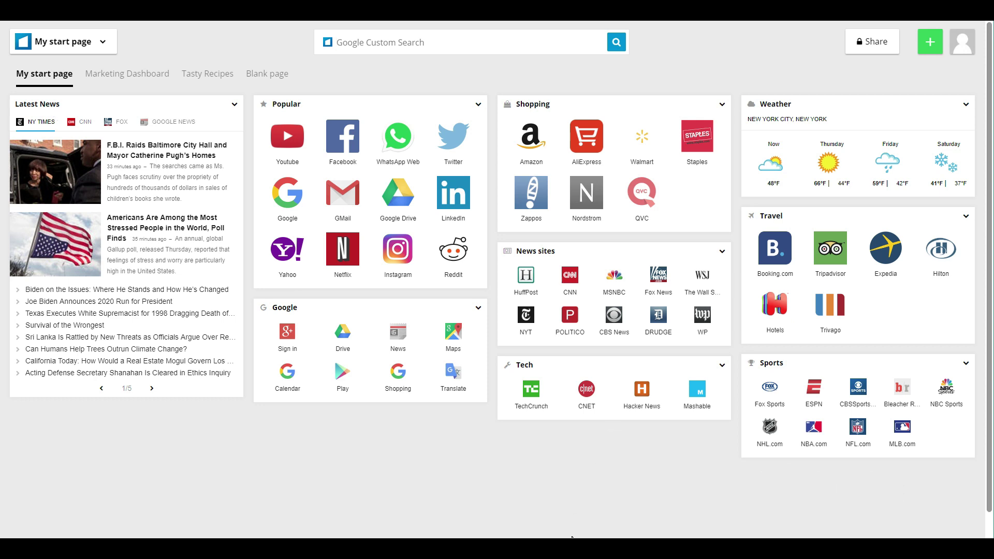
scroll(577, 516, down, 1)
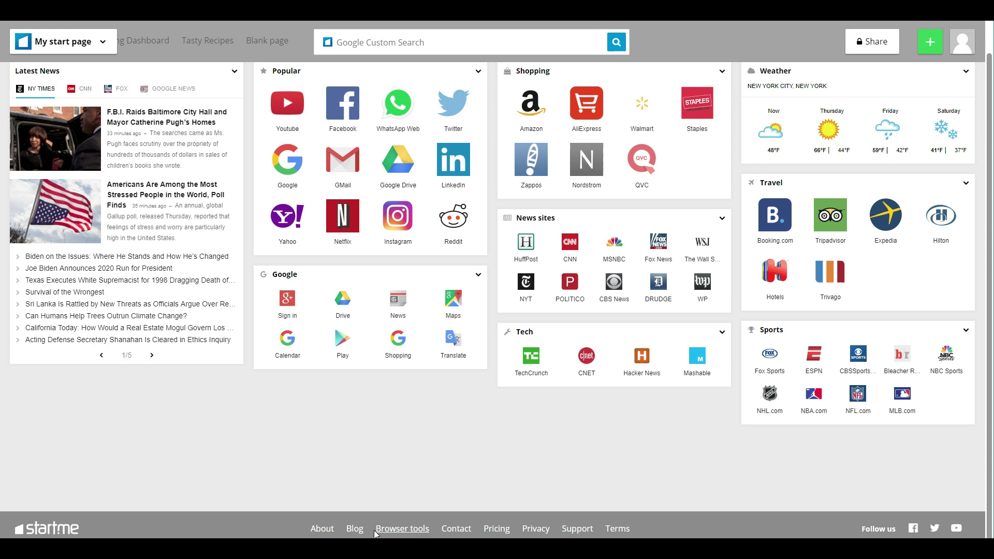